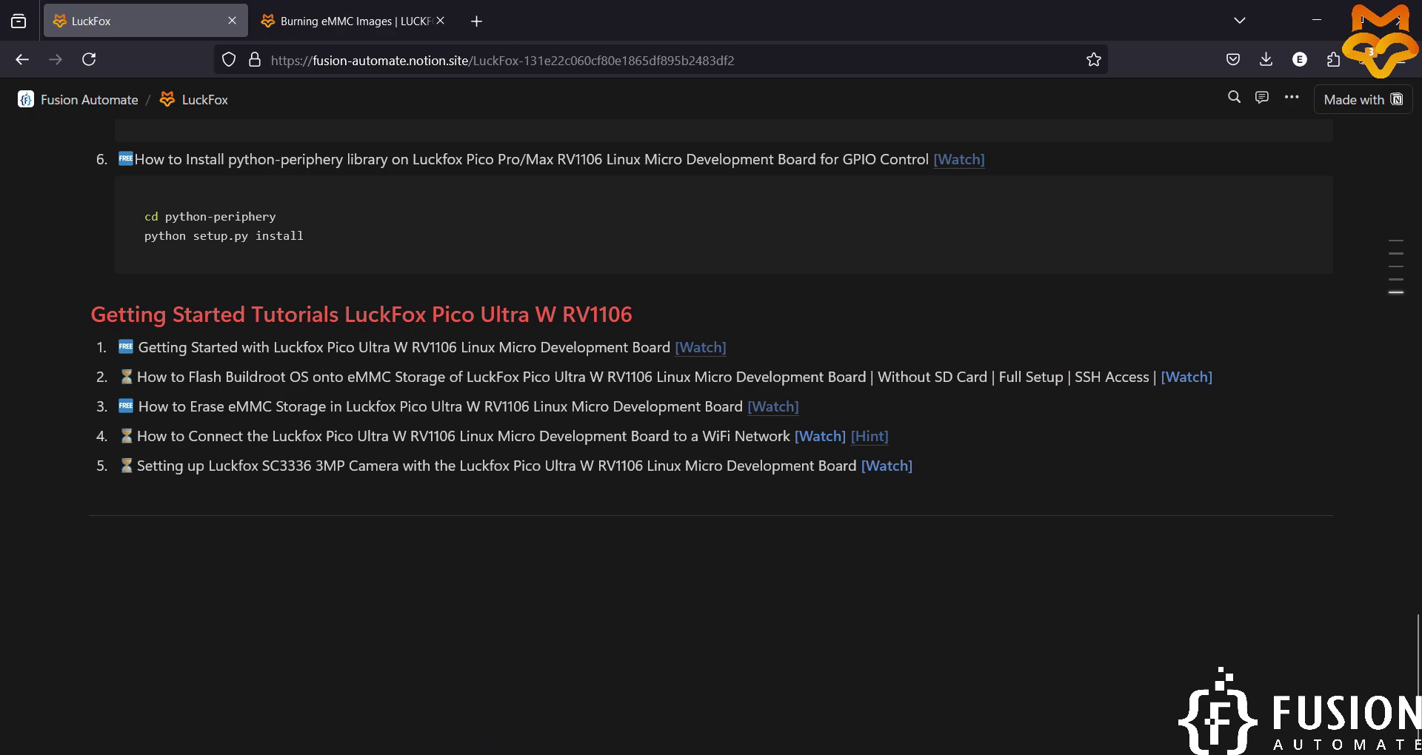
# Check the development board in the Camo Studio camera view and return to the Downloads table on the LuckFox notes page
pyautogui.click(651, 749)
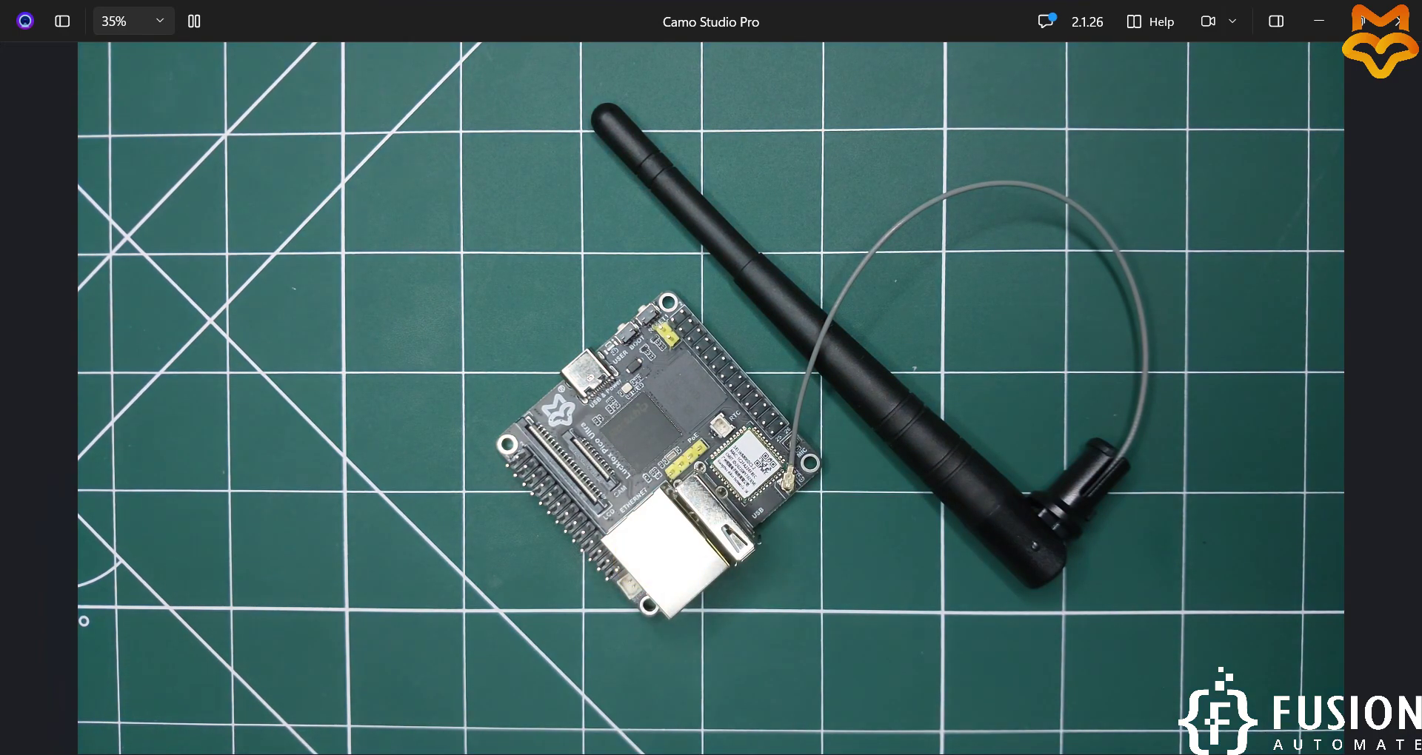
pyautogui.click(422, 692)
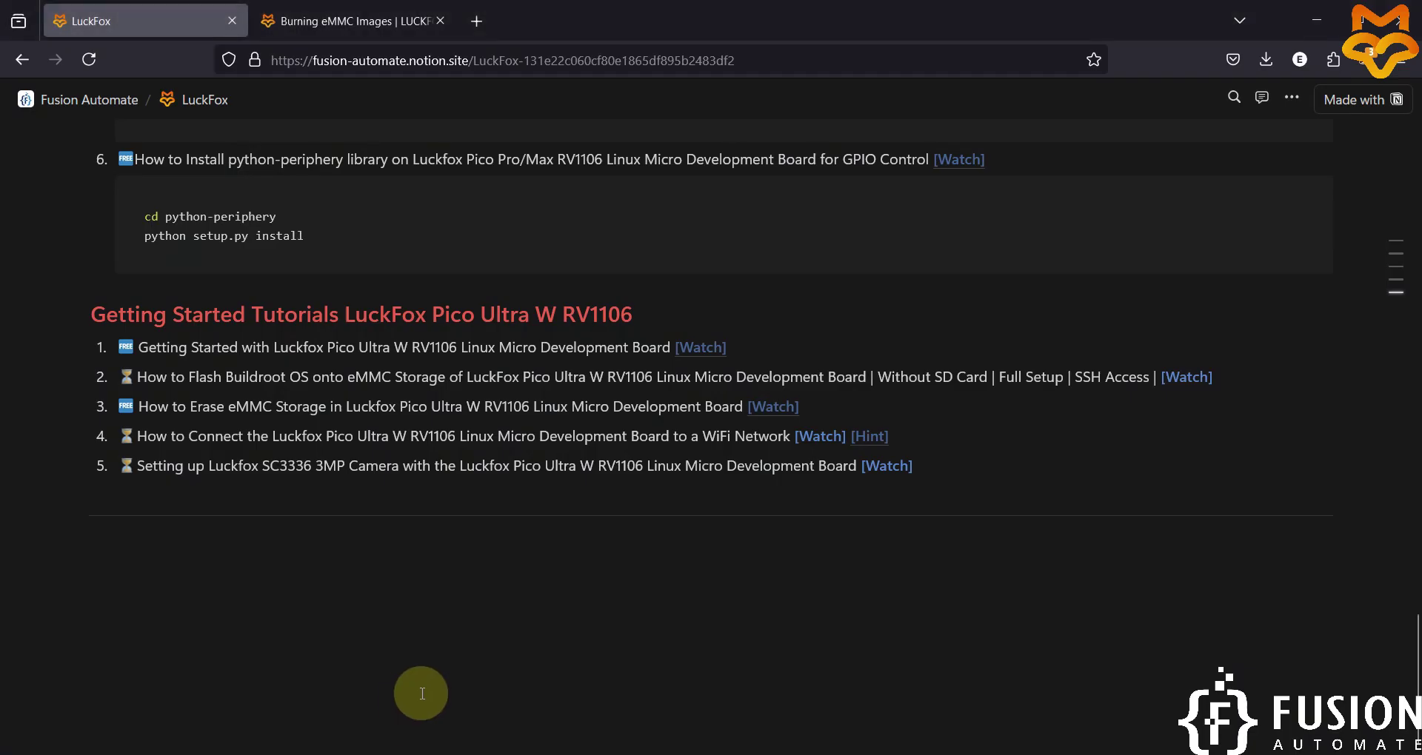
pyautogui.scroll(15, 433, 622)
pyautogui.scroll(5, 415, 479)
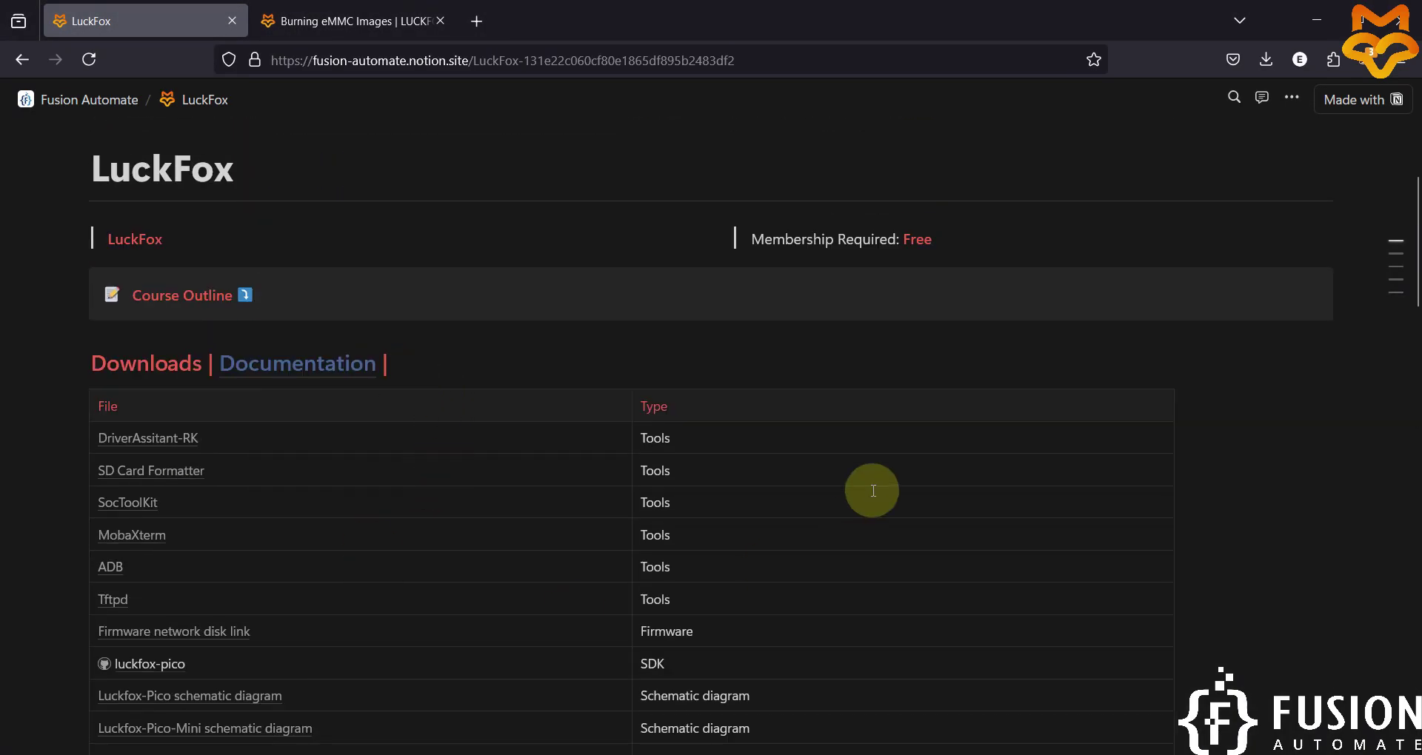
# Read the Driver Installation section of the Burning eMMC Images wiki page and locate the DriverAssitant-RK link in the LuckFox downloads table
pyautogui.click(404, 7)
pyautogui.scroll(10, 634, 327)
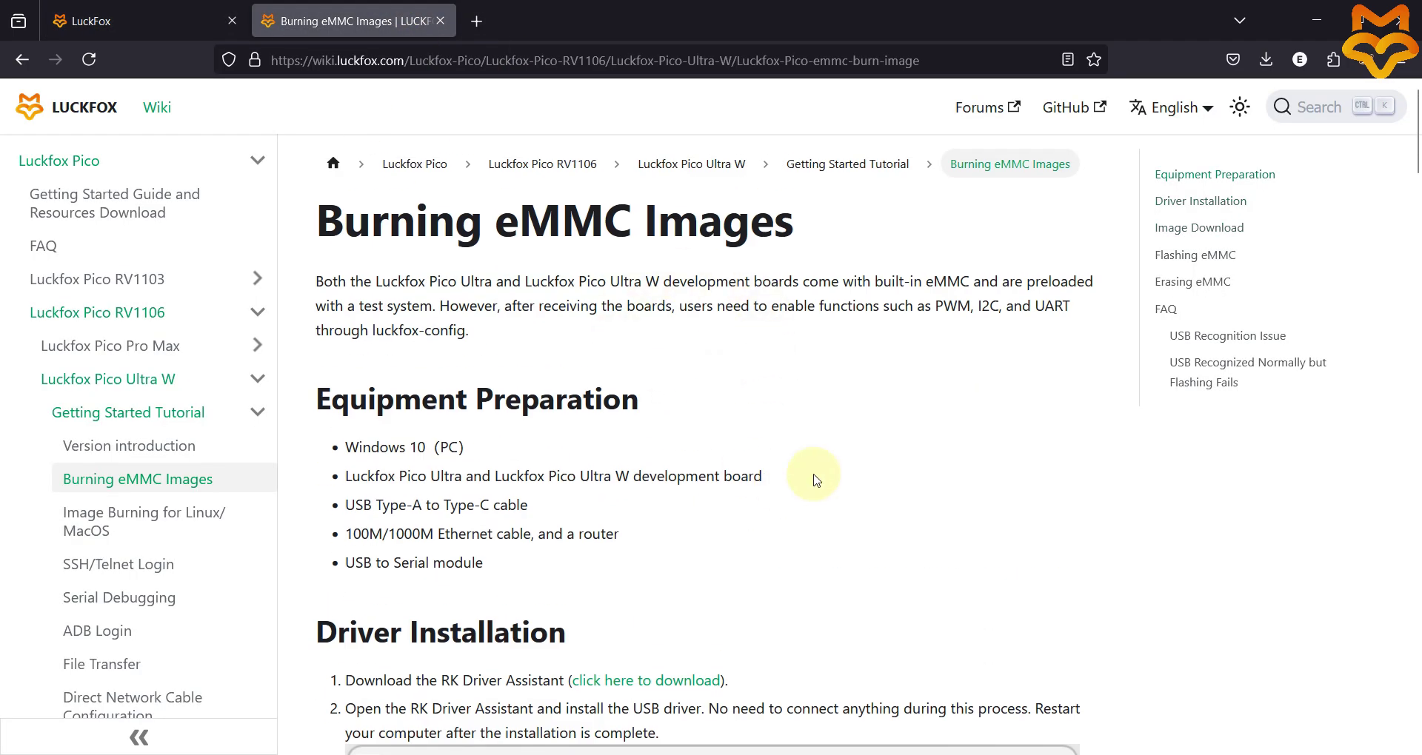
pyautogui.scroll(-4, 816, 480)
pyautogui.doubleClick(466, 360)
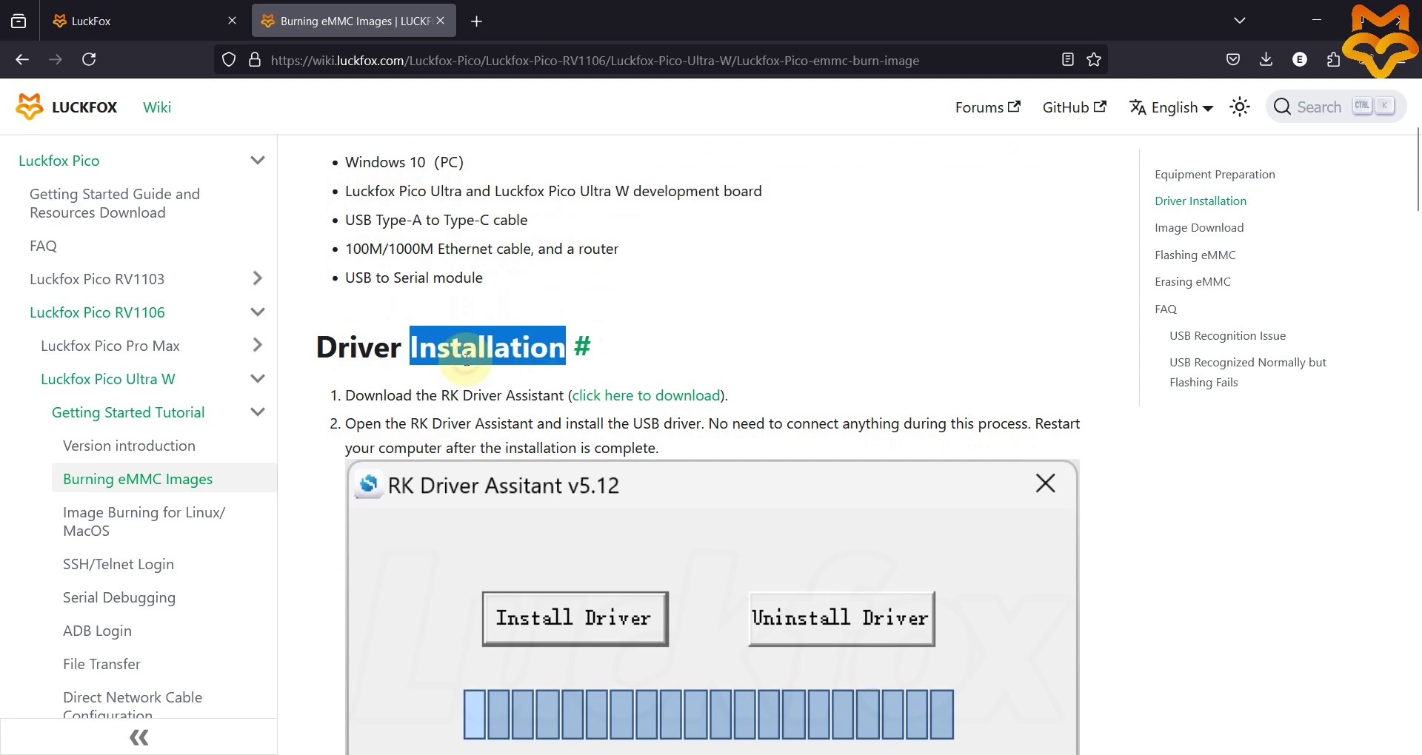
pyautogui.click(467, 360)
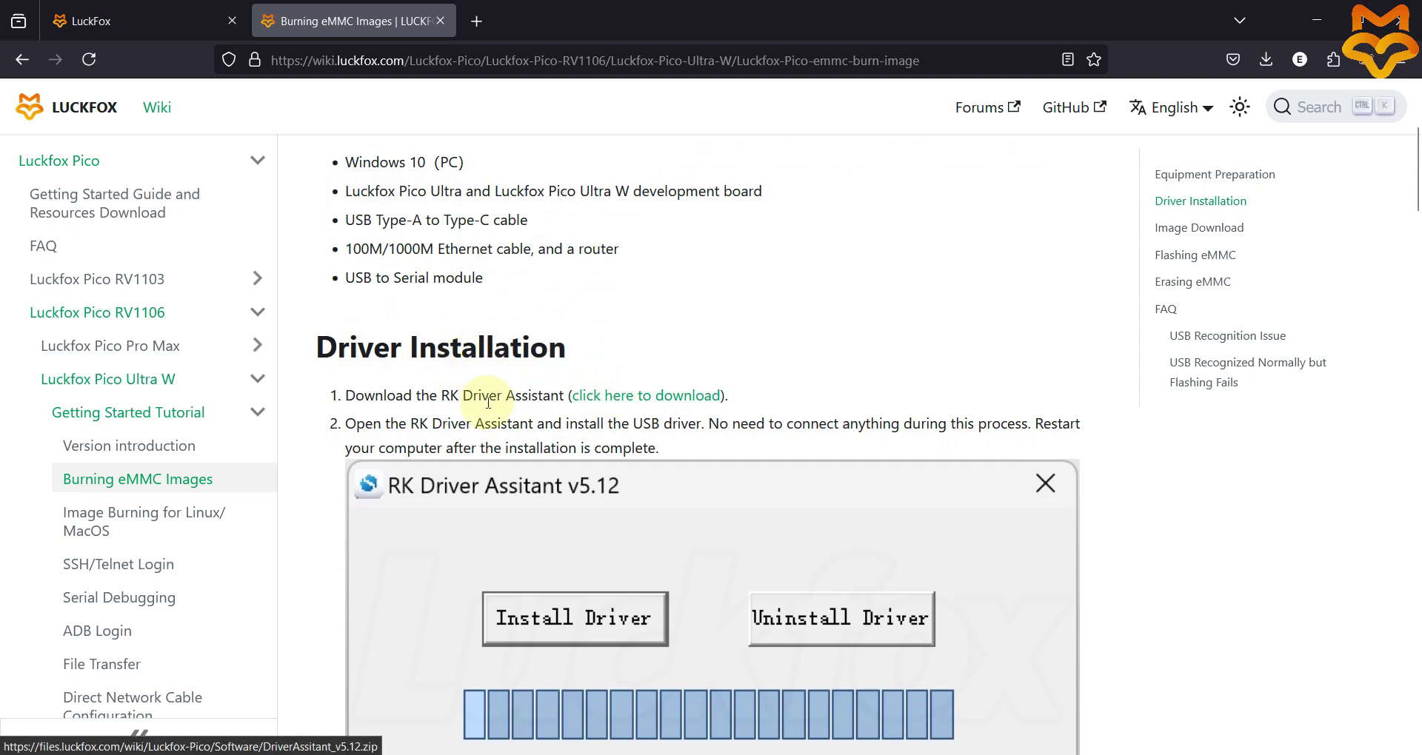
pyautogui.scroll(-1, 511, 372)
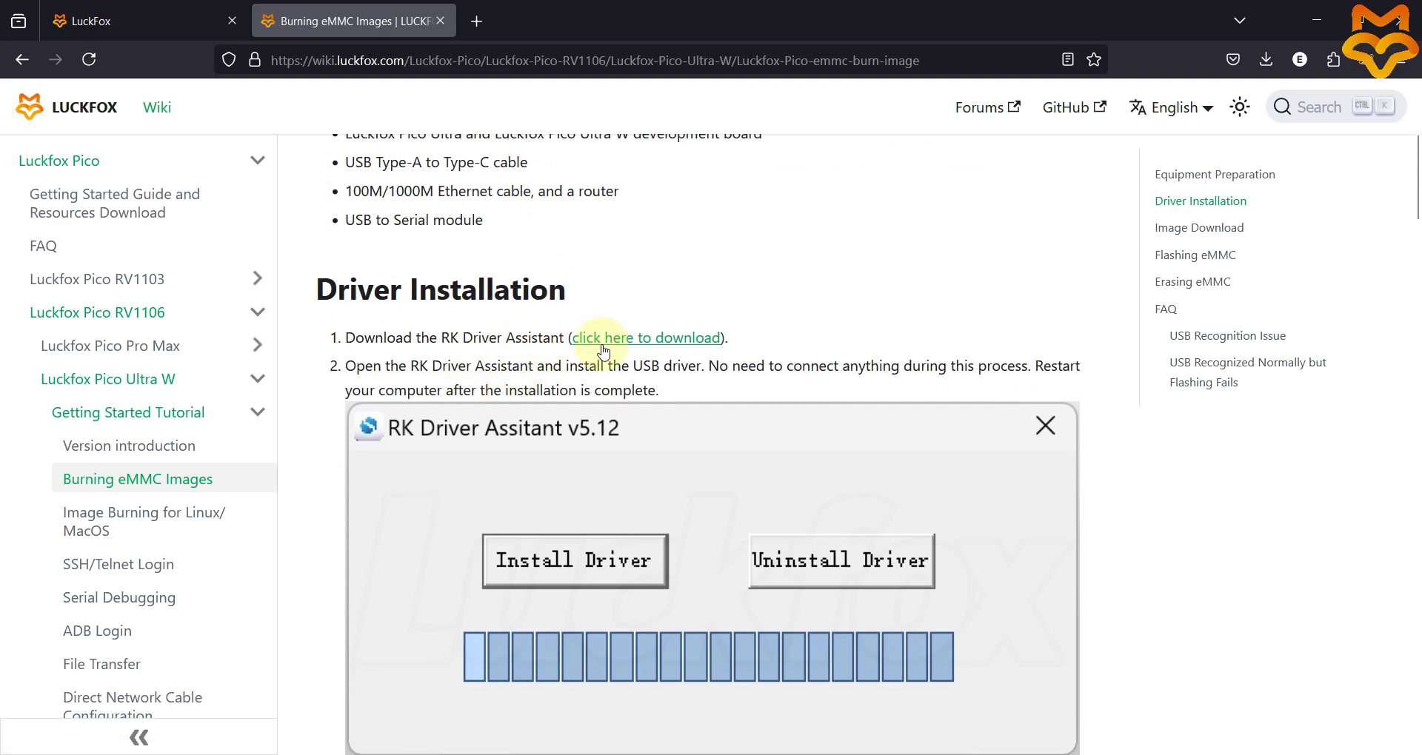
pyautogui.click(185, 19)
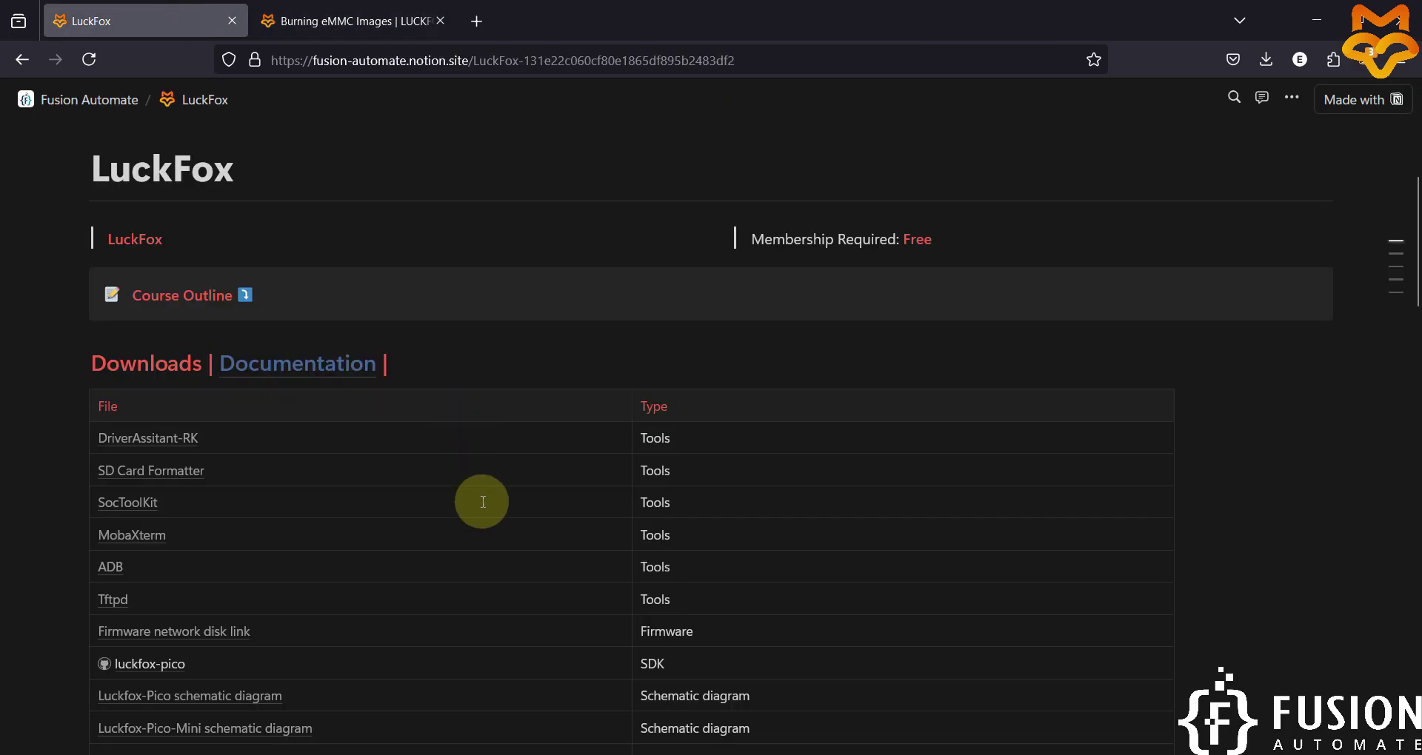
pyautogui.scroll(-1, 482, 502)
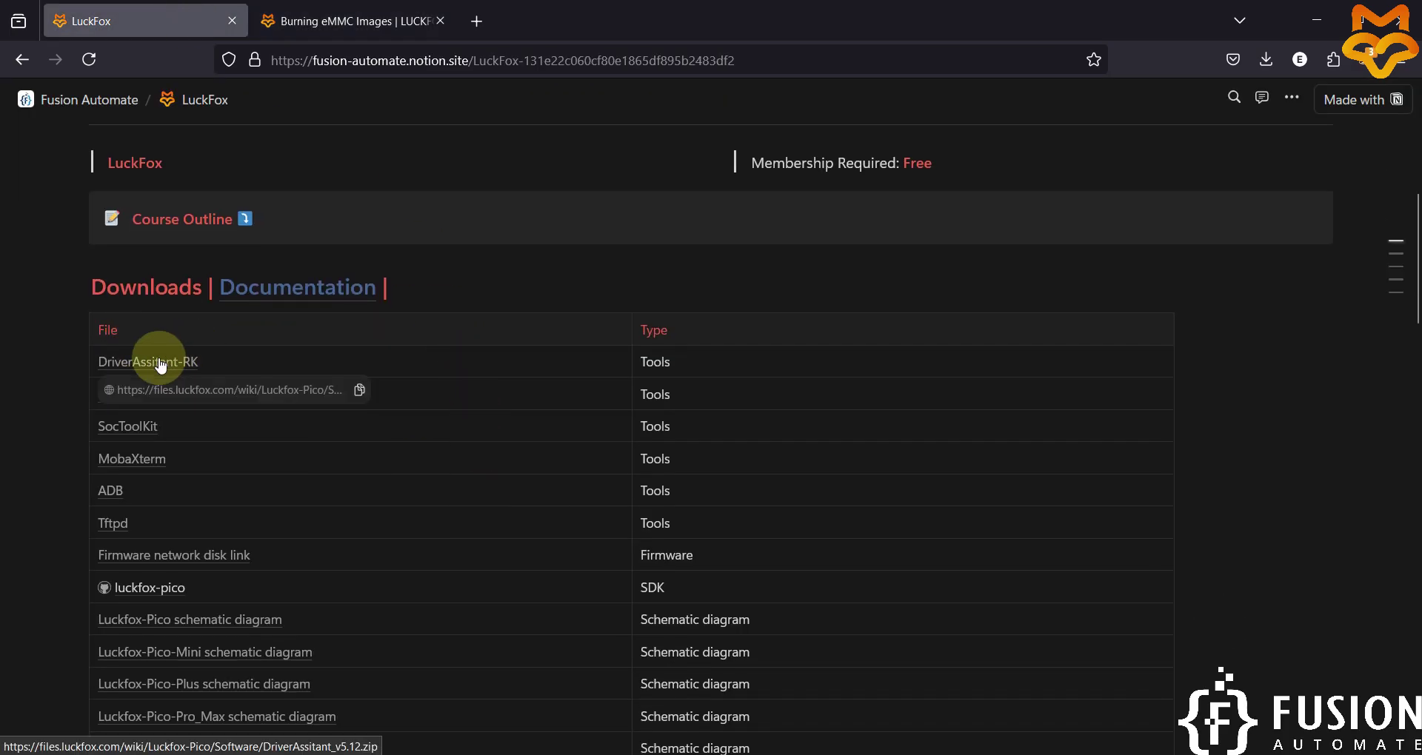
# Switch to File Explorer, install the driver with DriverInstall from the Software folder's DriverAssitant_v5.12 subfolder, and close RK Driver Assitant
pyautogui.hotkey('alt', 'Tab')
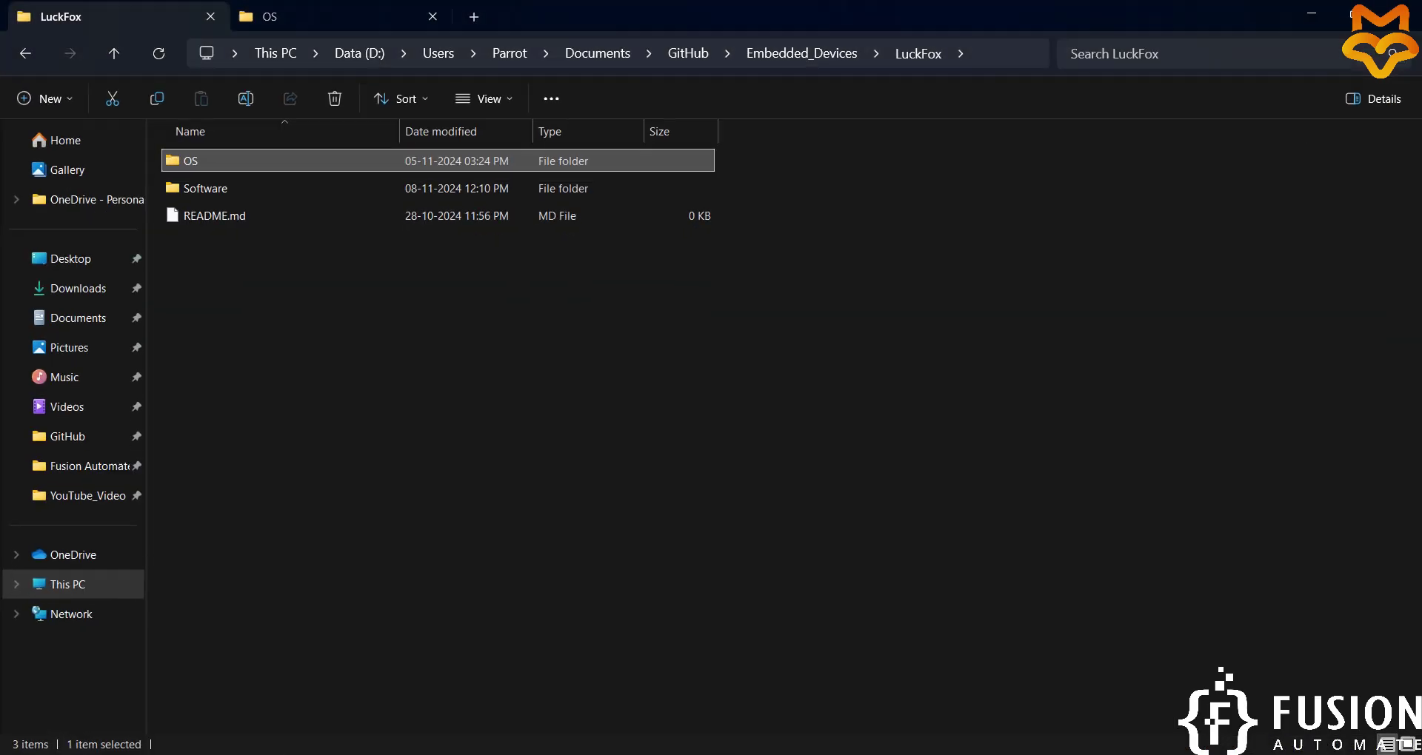
pyautogui.doubleClick(241, 185)
pyautogui.doubleClick(268, 169)
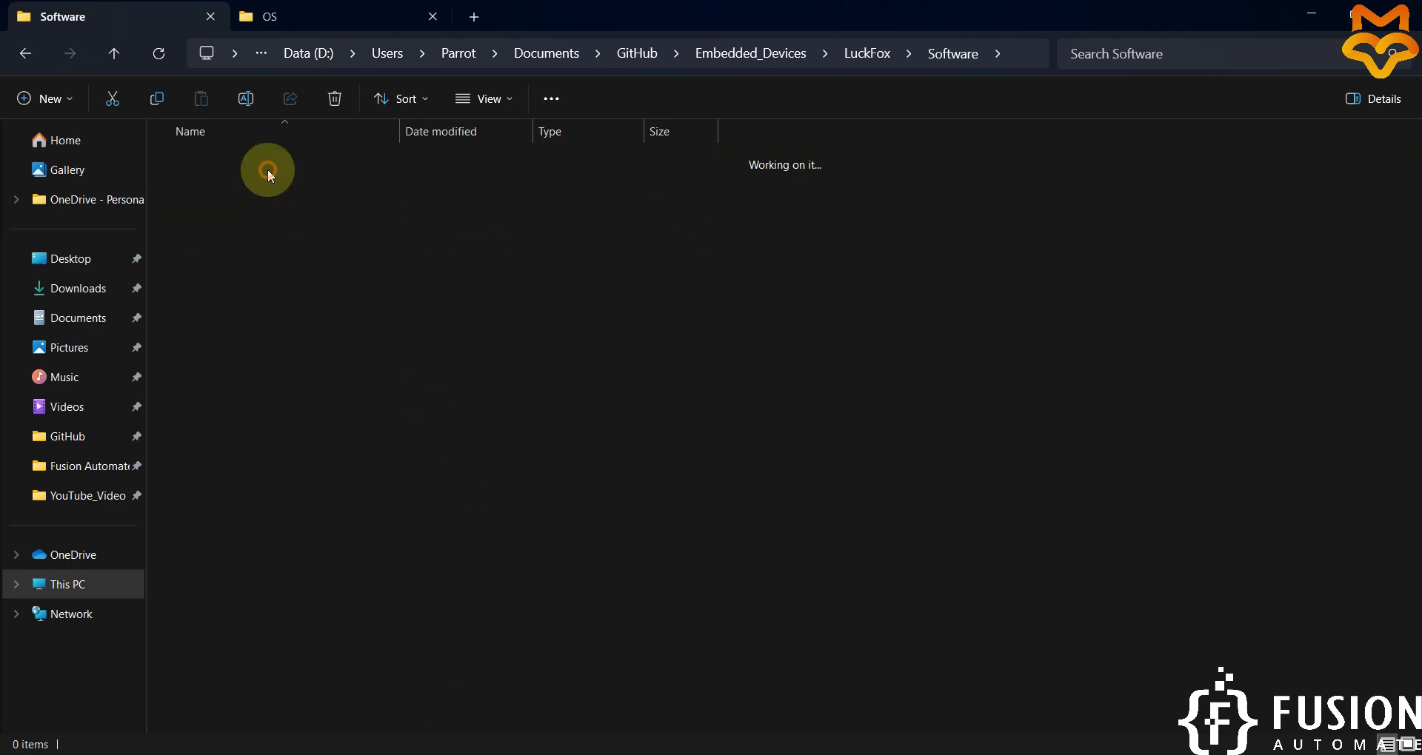
pyautogui.doubleClick(267, 296)
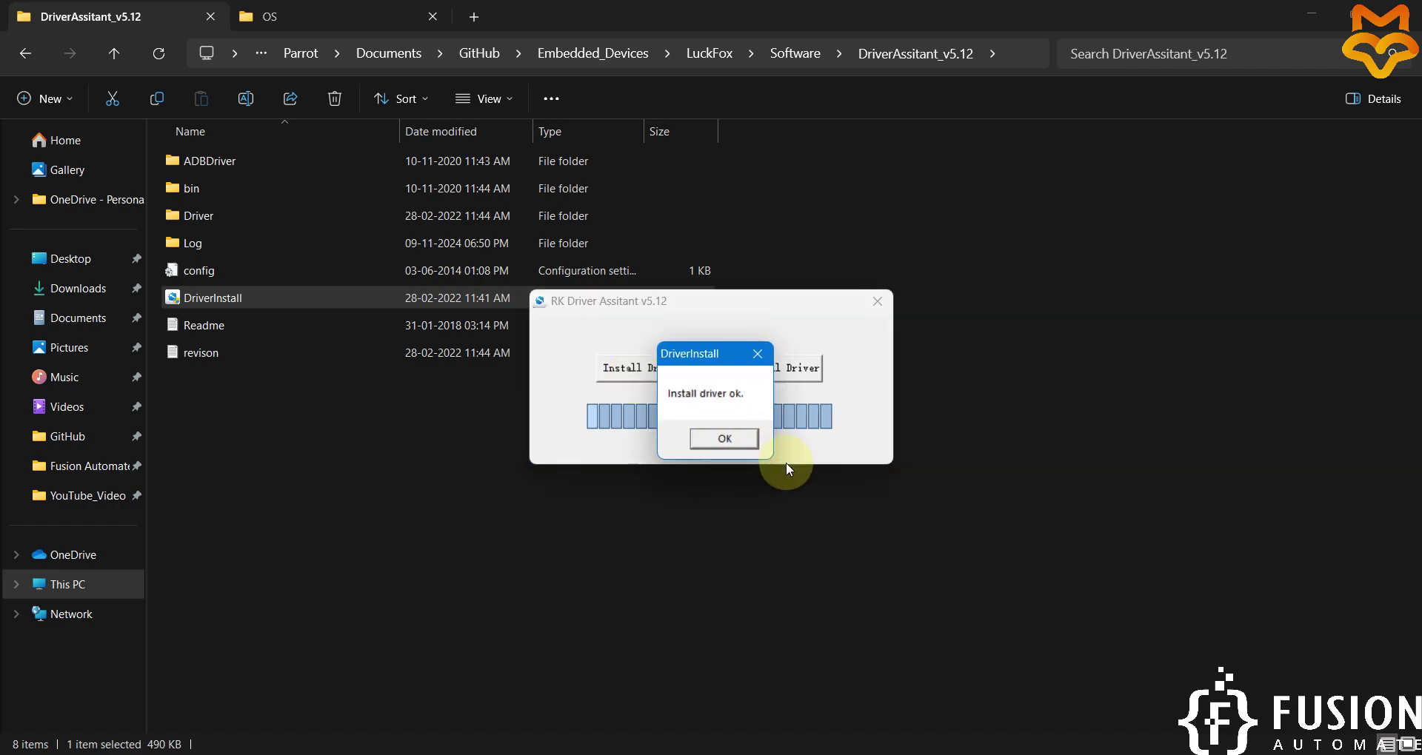
pyautogui.click(724, 439)
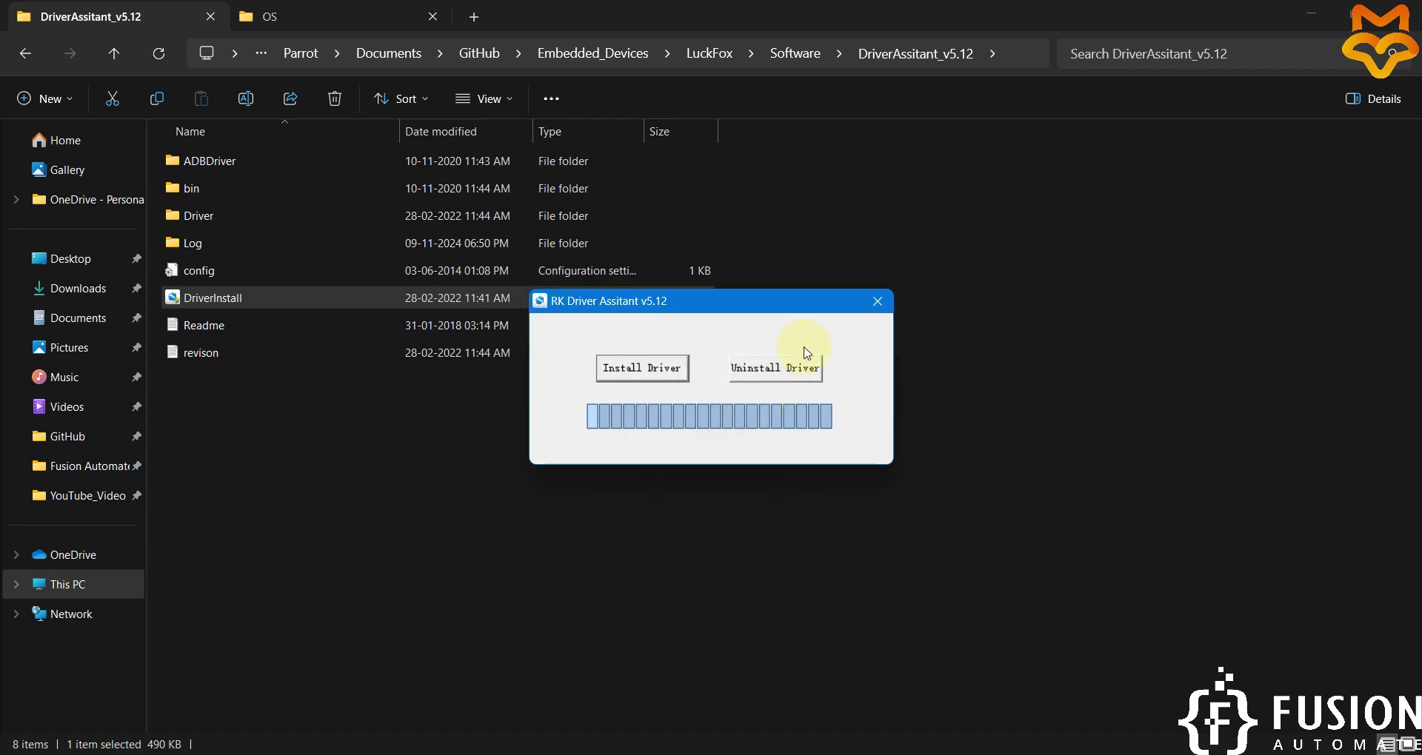
pyautogui.click(876, 303)
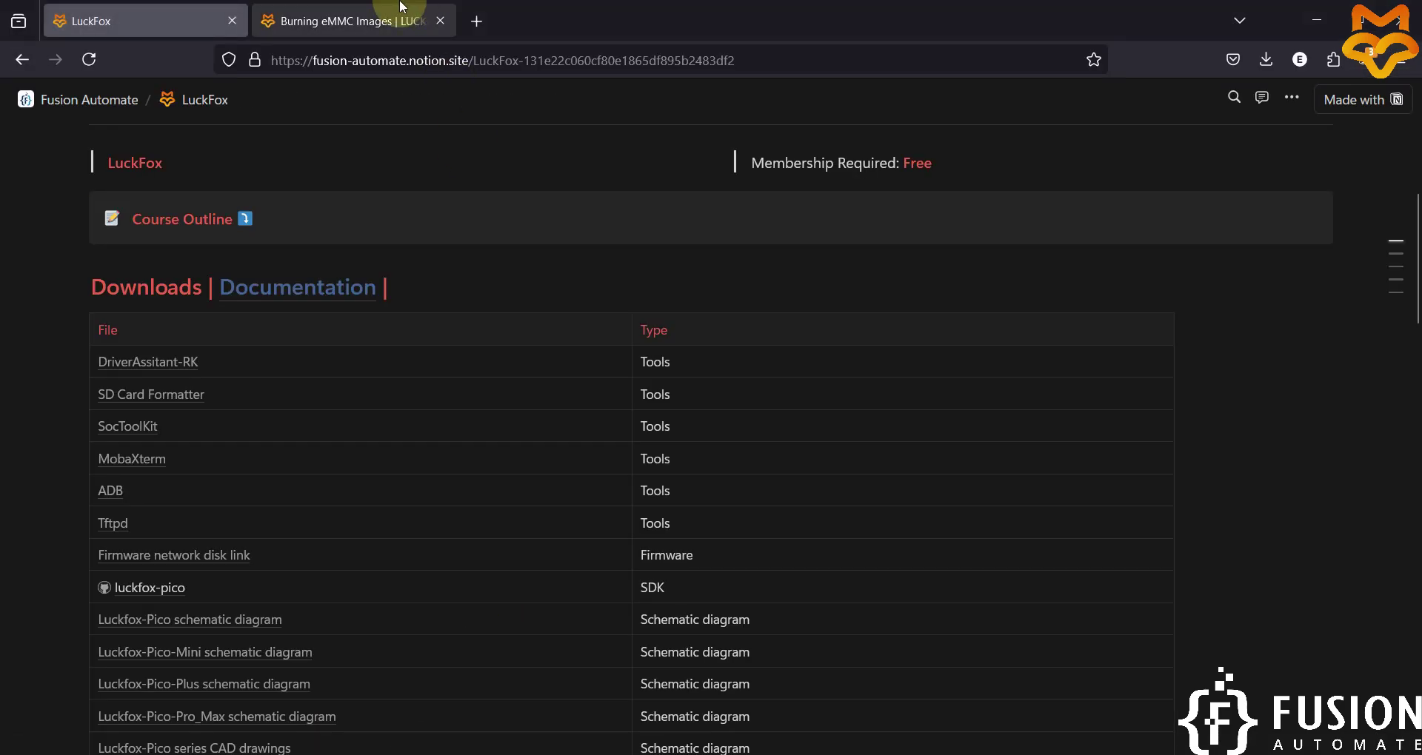
# Open the Google Cloud Link from the wiki's Image Download section in a new browser tab and enter its buildroot folder
pyautogui.click(348, 20)
pyautogui.tripleClick(459, 288)
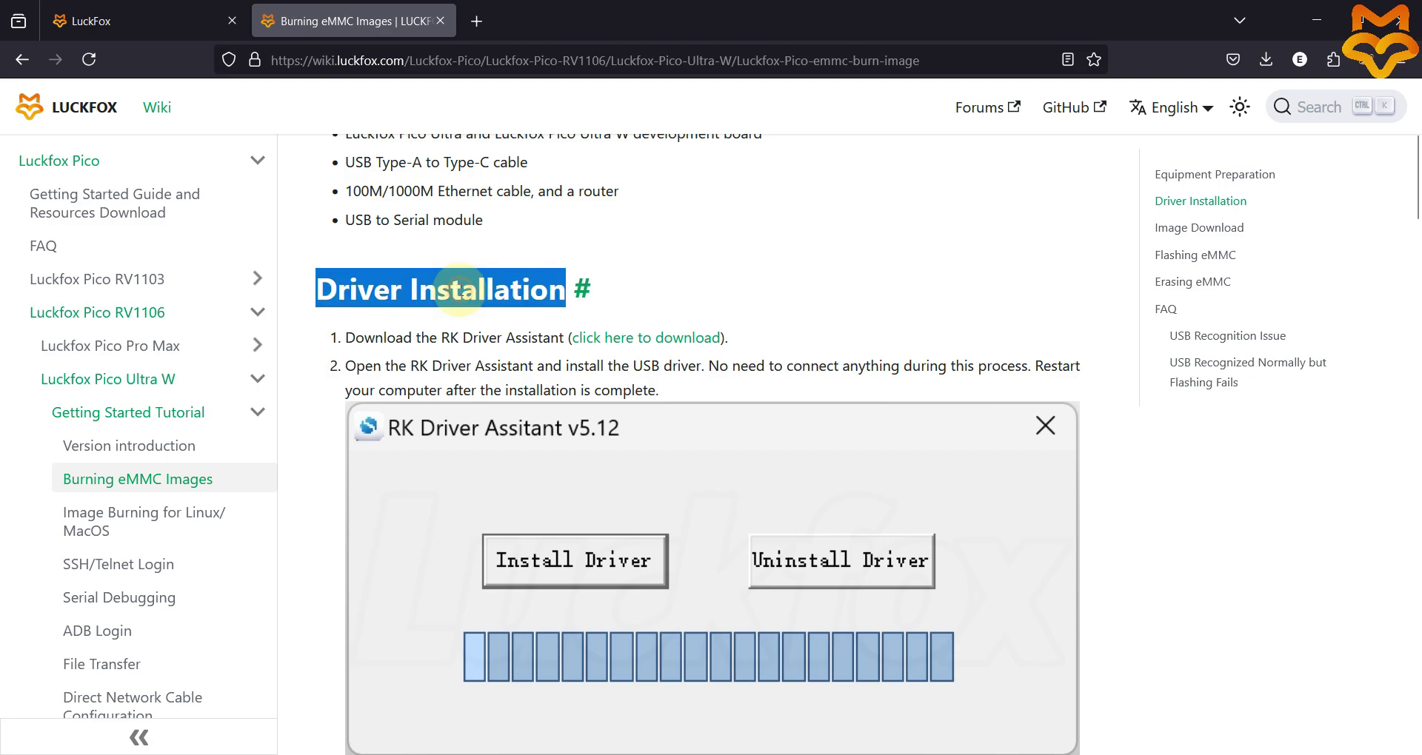
pyautogui.scroll(-5, 596, 410)
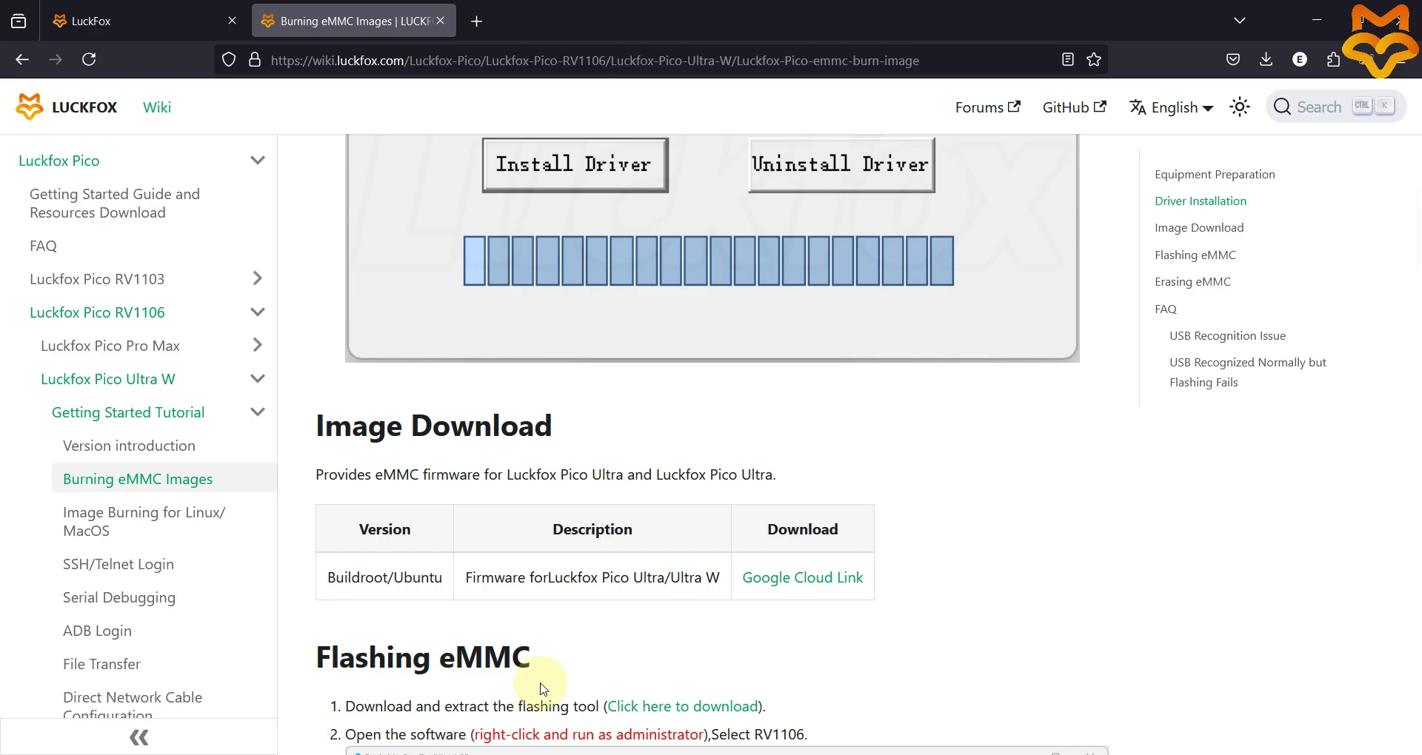
pyautogui.rightClick(818, 576)
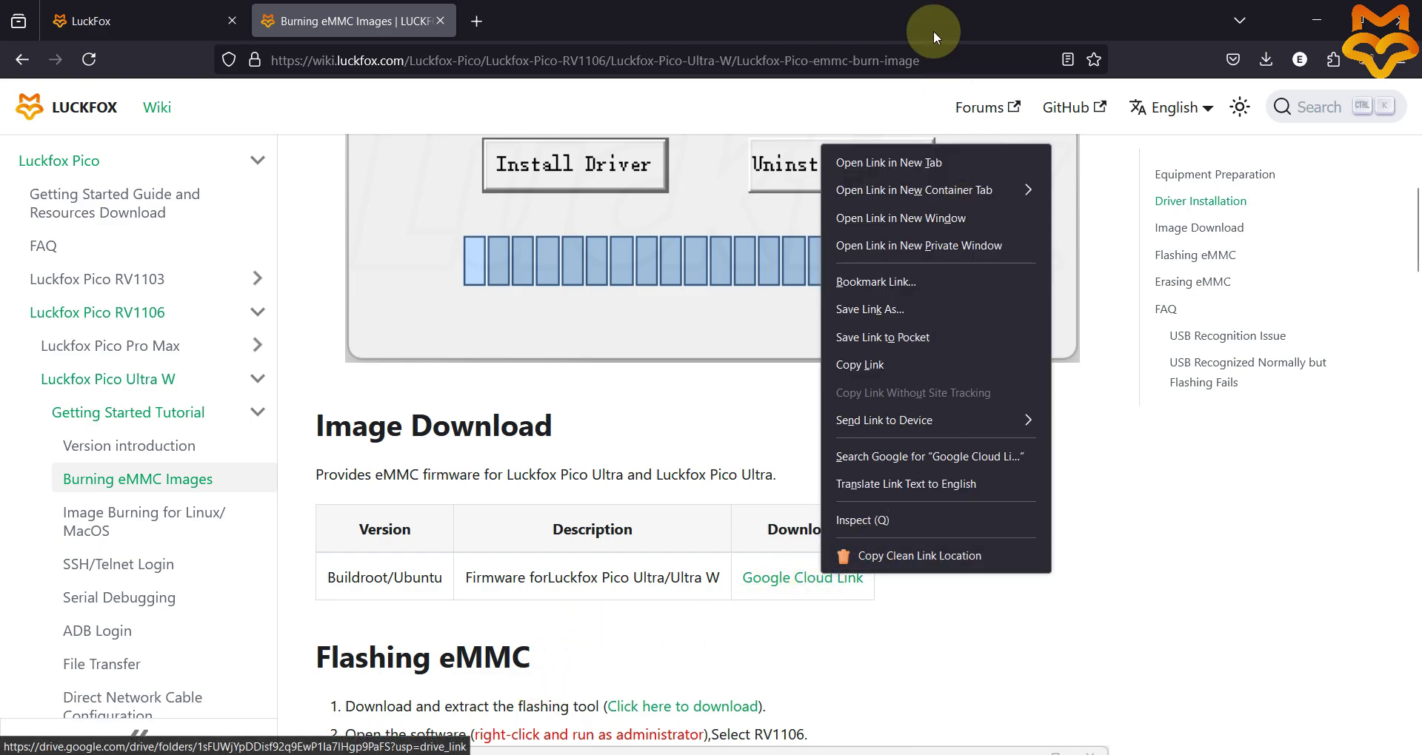
pyautogui.click(912, 159)
pyautogui.click(570, 7)
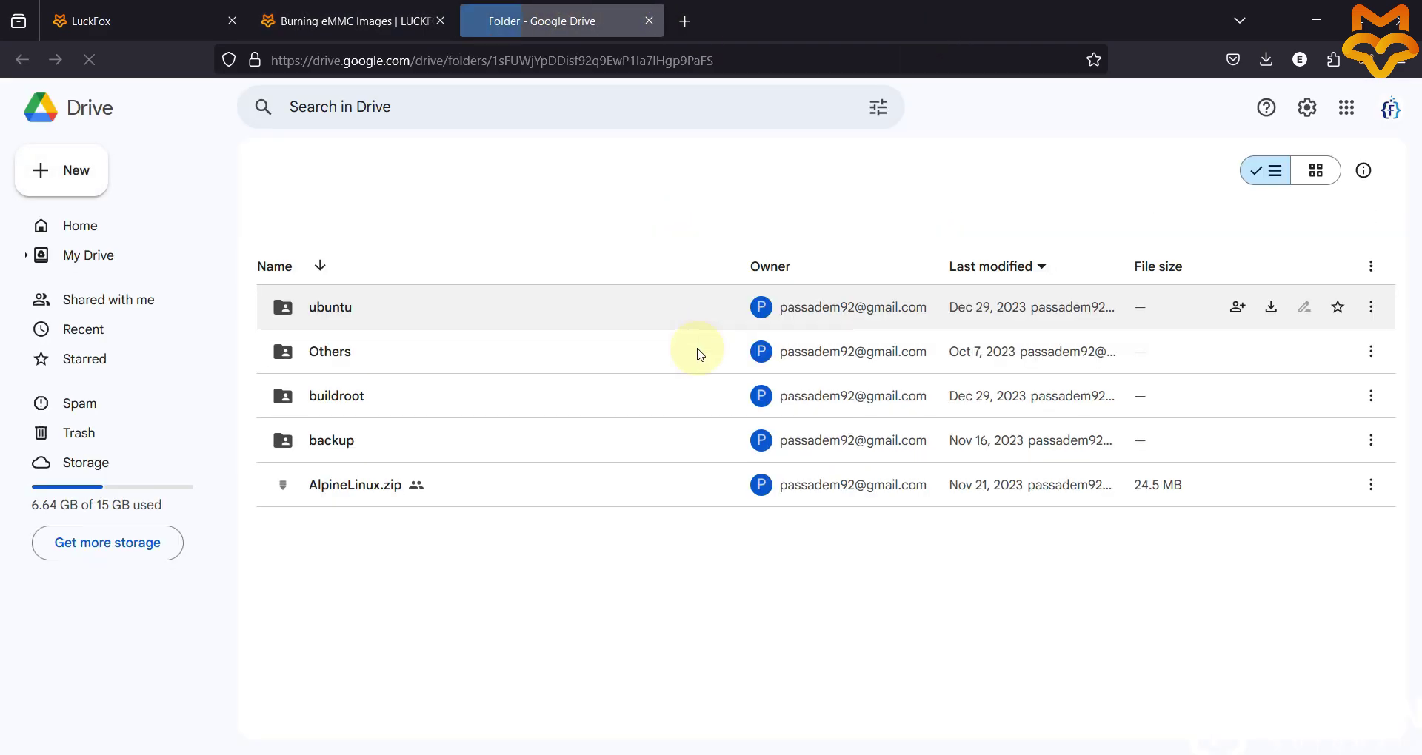
pyautogui.doubleClick(349, 400)
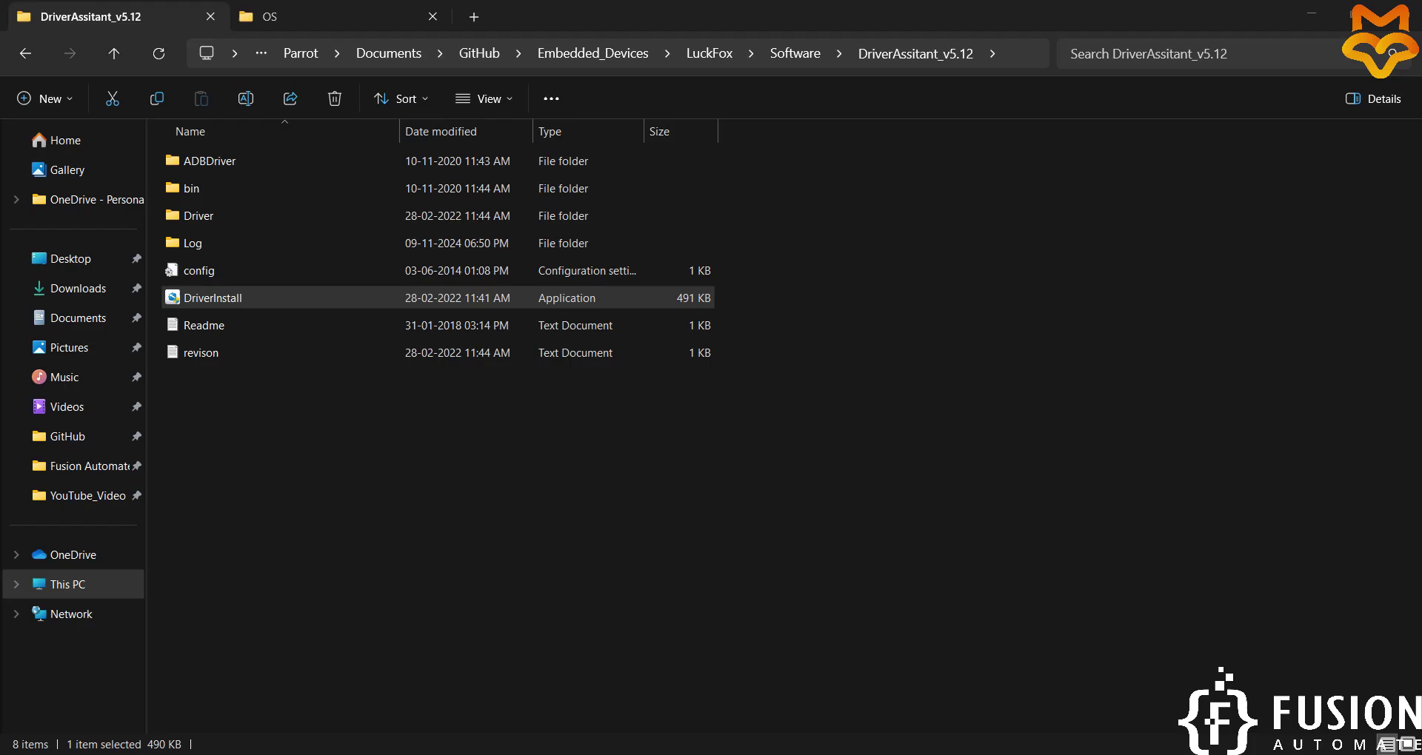
# Switch to File Explorer, open OS > Buildroot > Luckfox_Pico_Ultra_W_eMMC > ultra-w-buildroot, and select all the image files in it
pyautogui.click(334, 22)
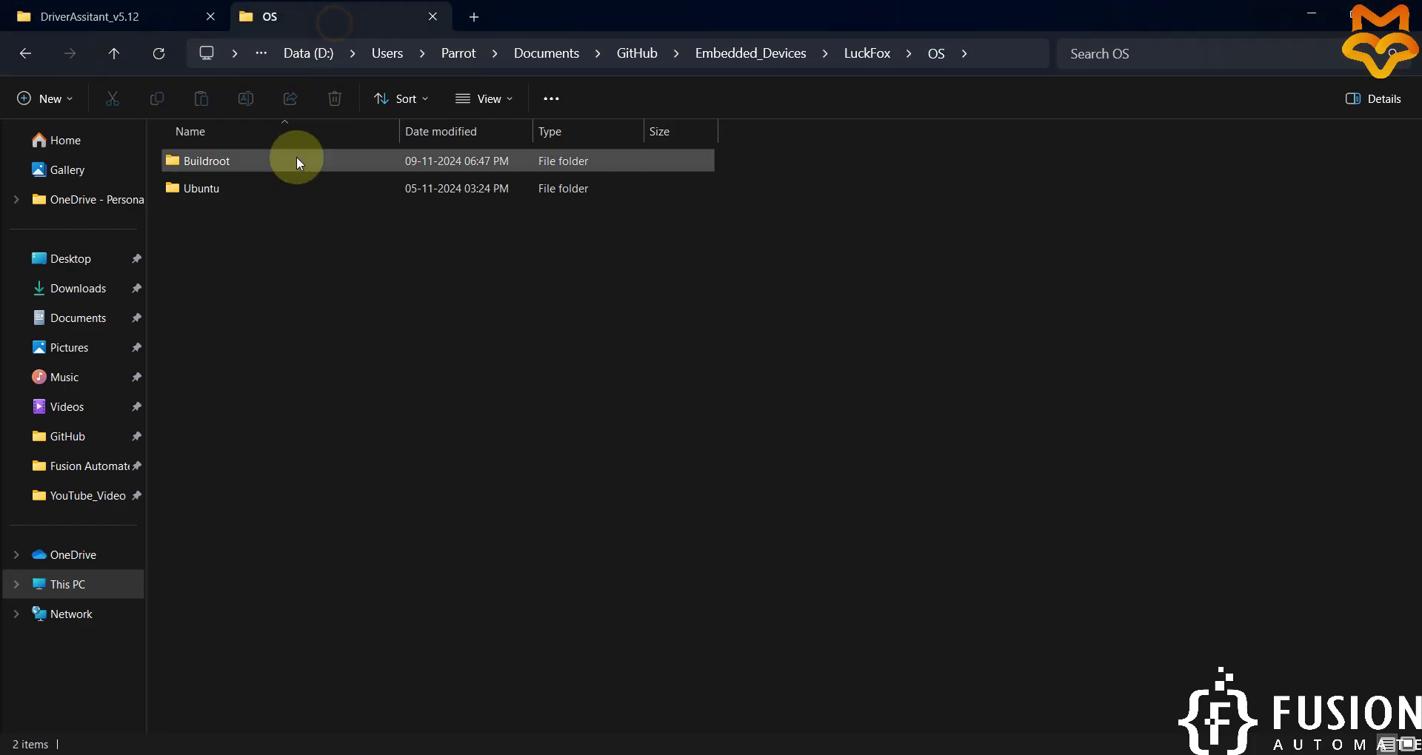
pyautogui.doubleClick(241, 159)
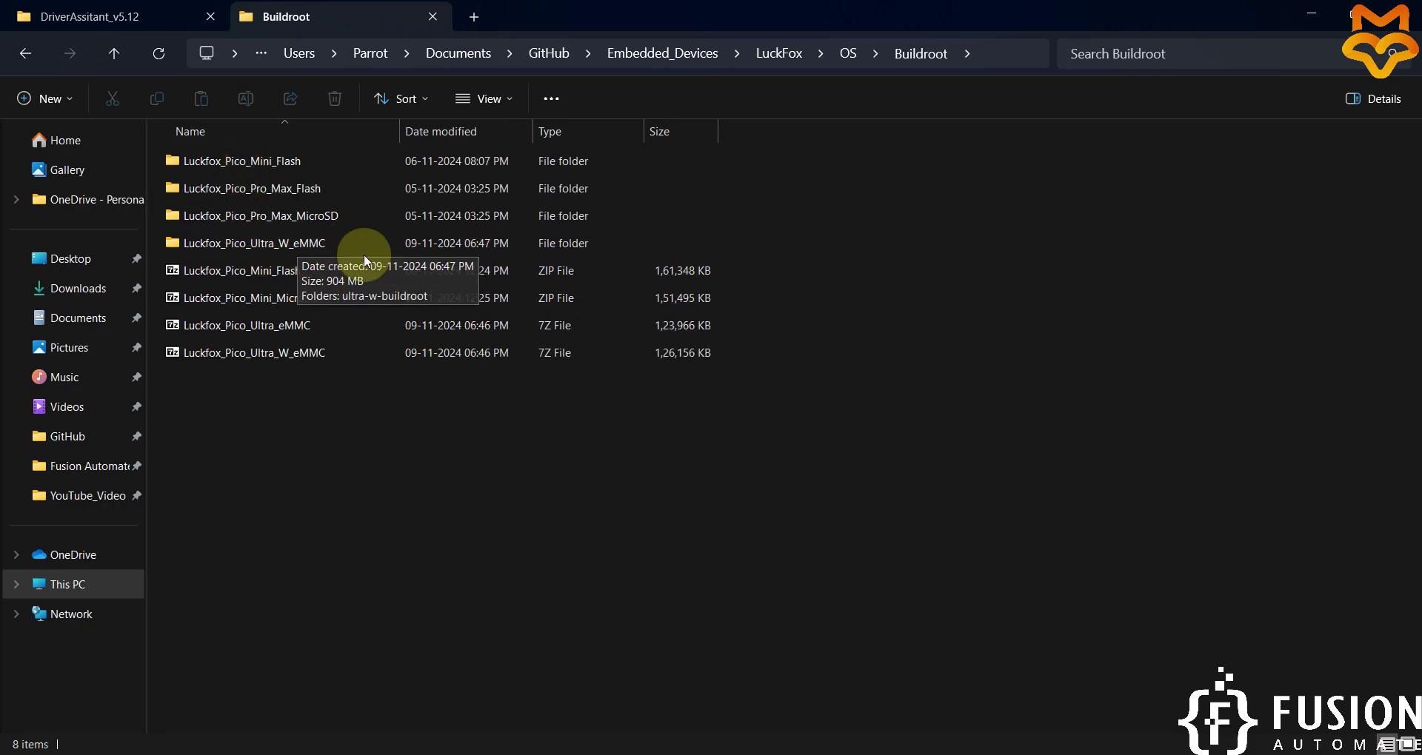
pyautogui.click(337, 245)
pyautogui.doubleClick(337, 244)
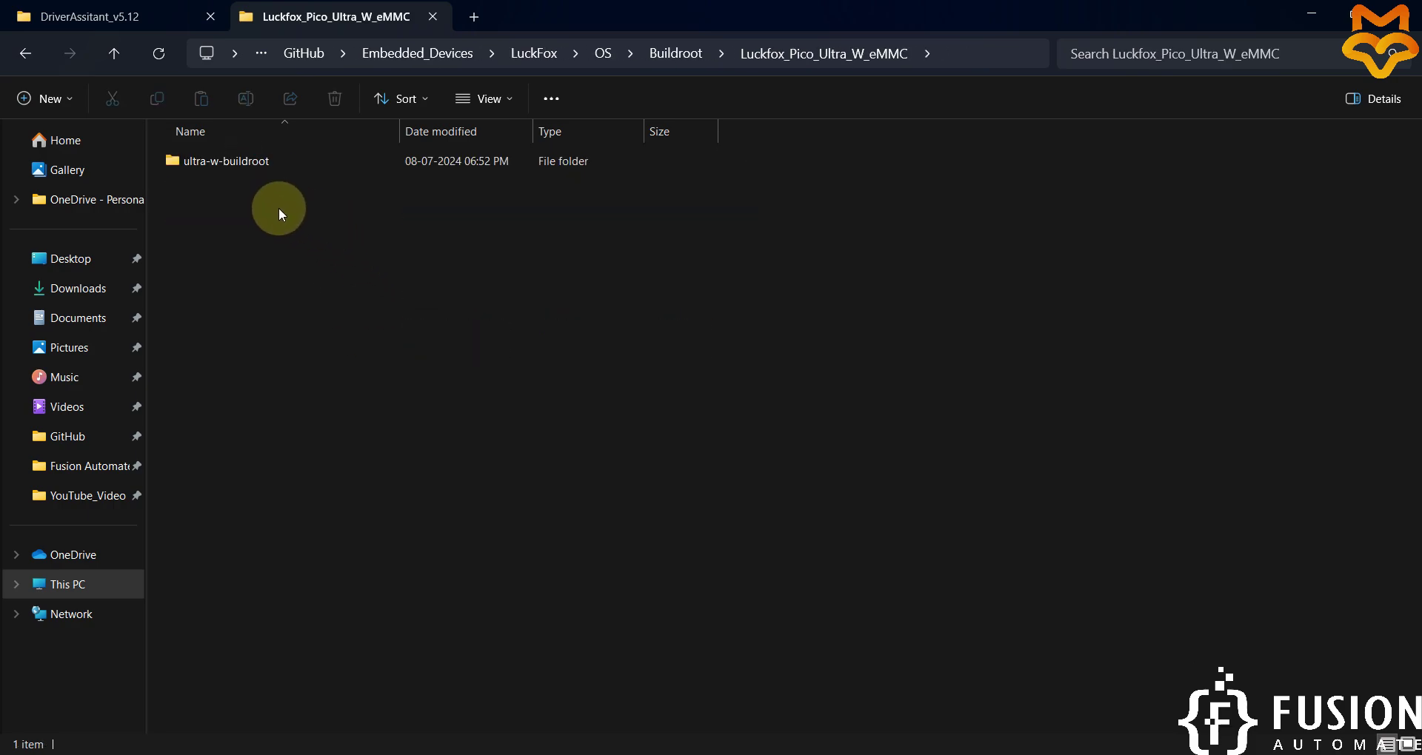
pyautogui.doubleClick(282, 170)
pyautogui.moveTo(652, 582); pyautogui.dragTo(244, 145)
pyautogui.click(746, 511)
pyautogui.moveTo(764, 524); pyautogui.dragTo(296, 158)
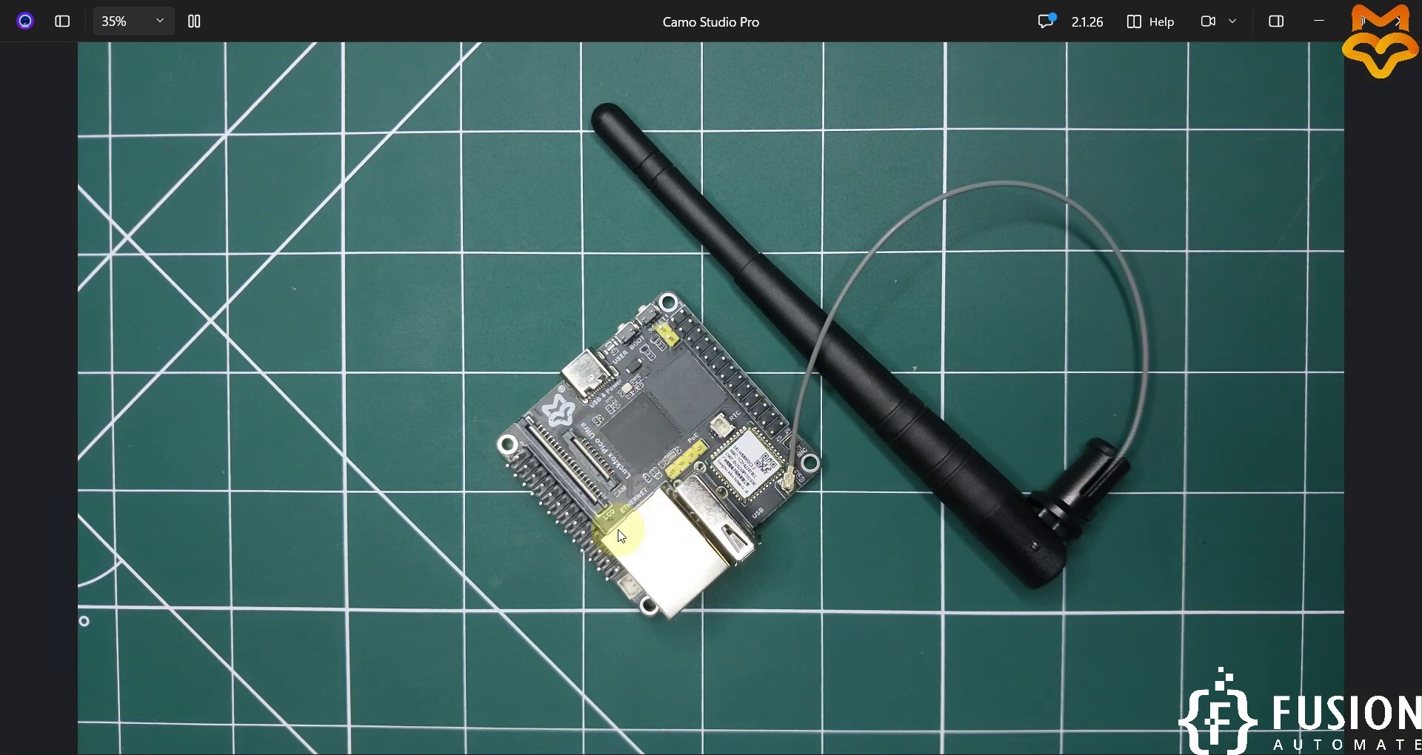
# Return to the browser, read the wiki's Flashing eMMC section, and locate the SocToolKit link in the LuckFox downloads table
pyautogui.moveTo(315, 752)
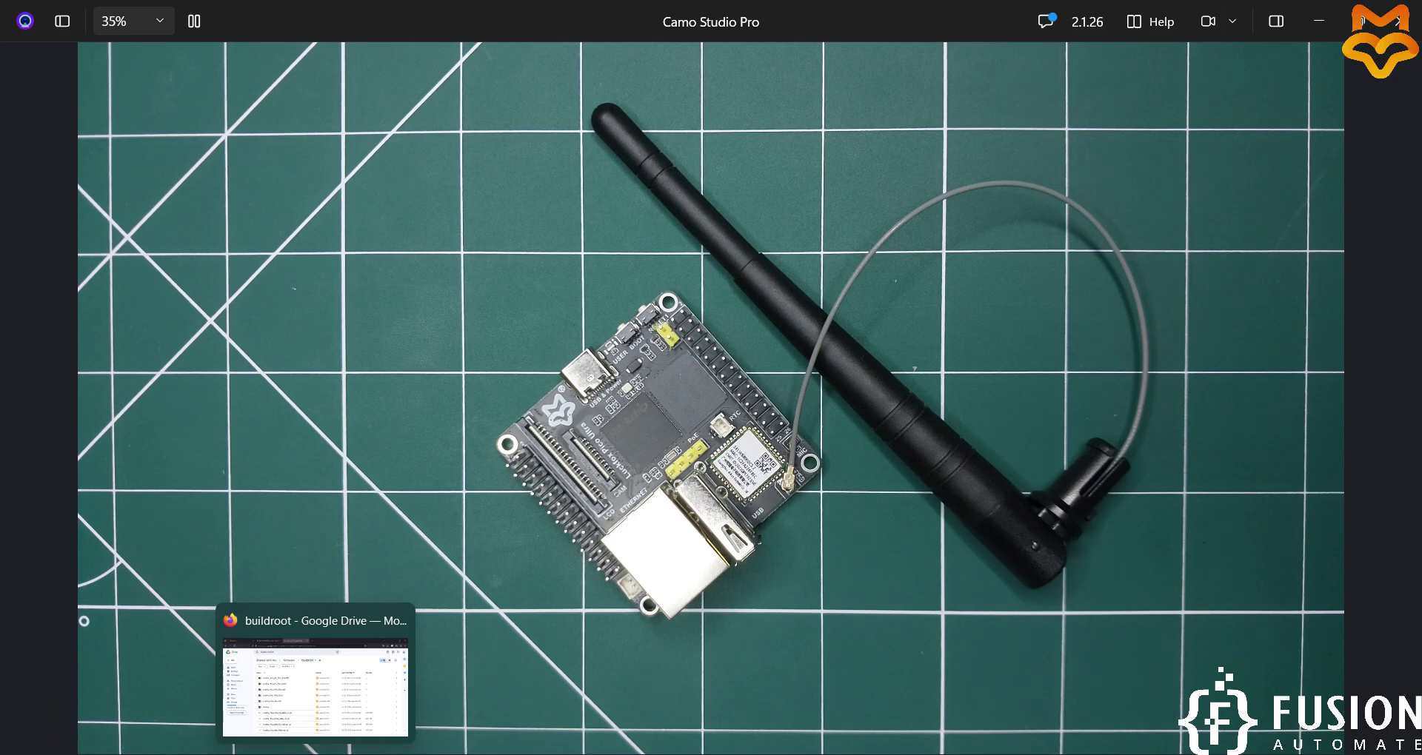
pyautogui.click(315, 689)
pyautogui.click(348, 21)
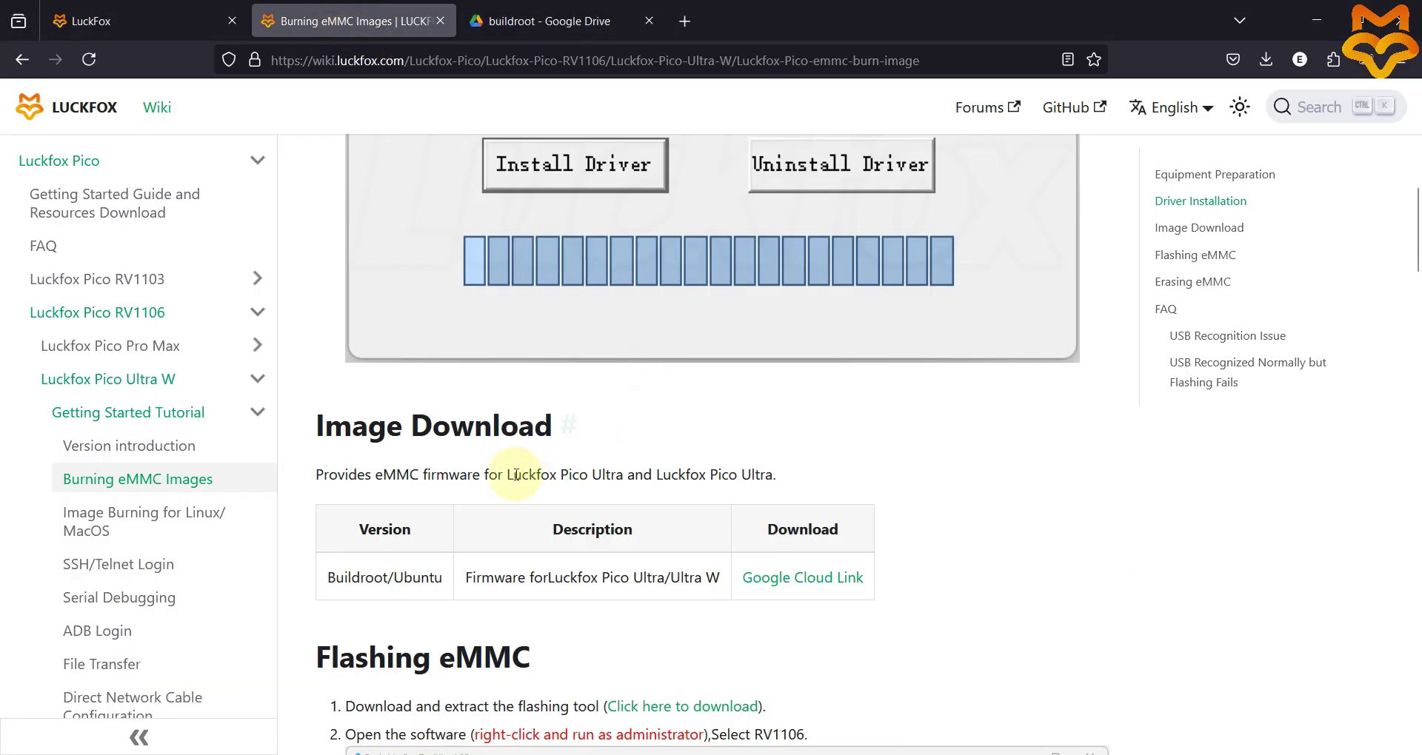
pyautogui.scroll(-4, 479, 468)
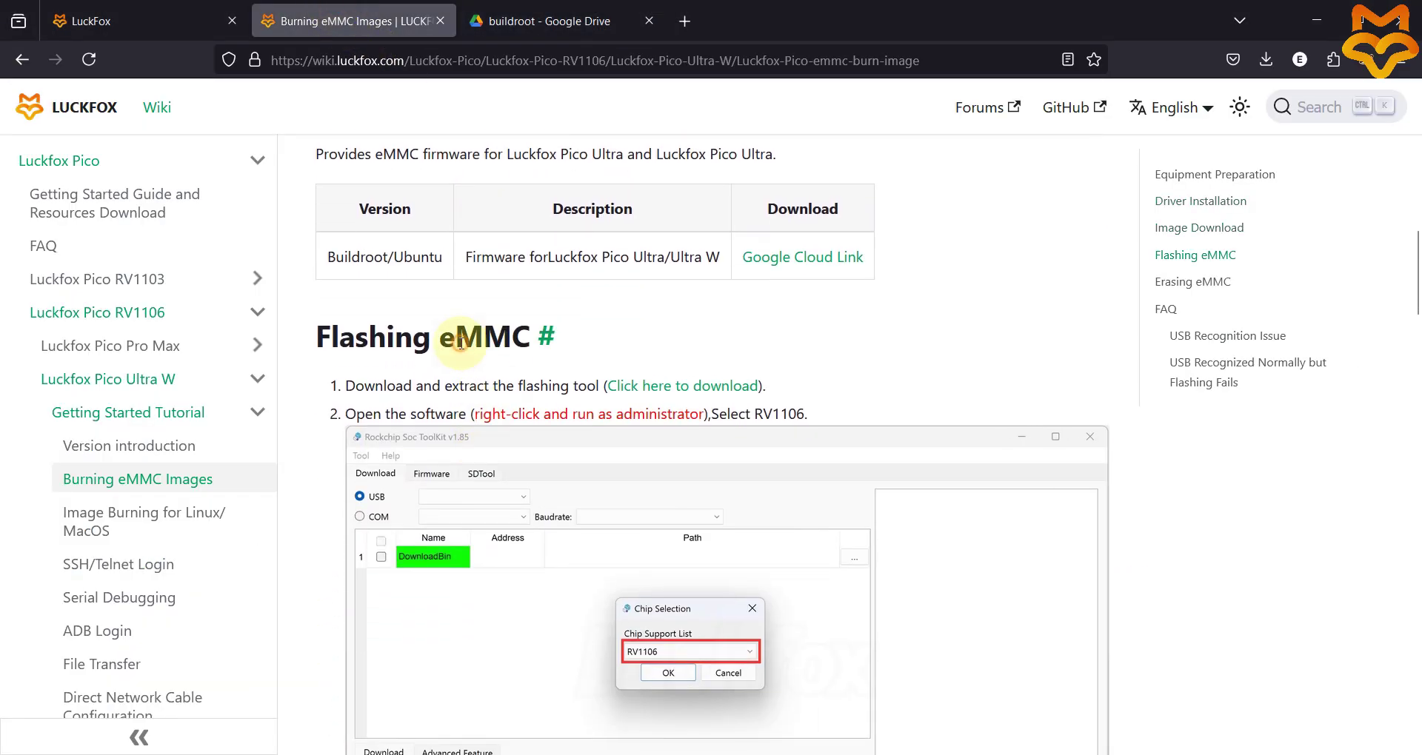
pyautogui.tripleClick(460, 342)
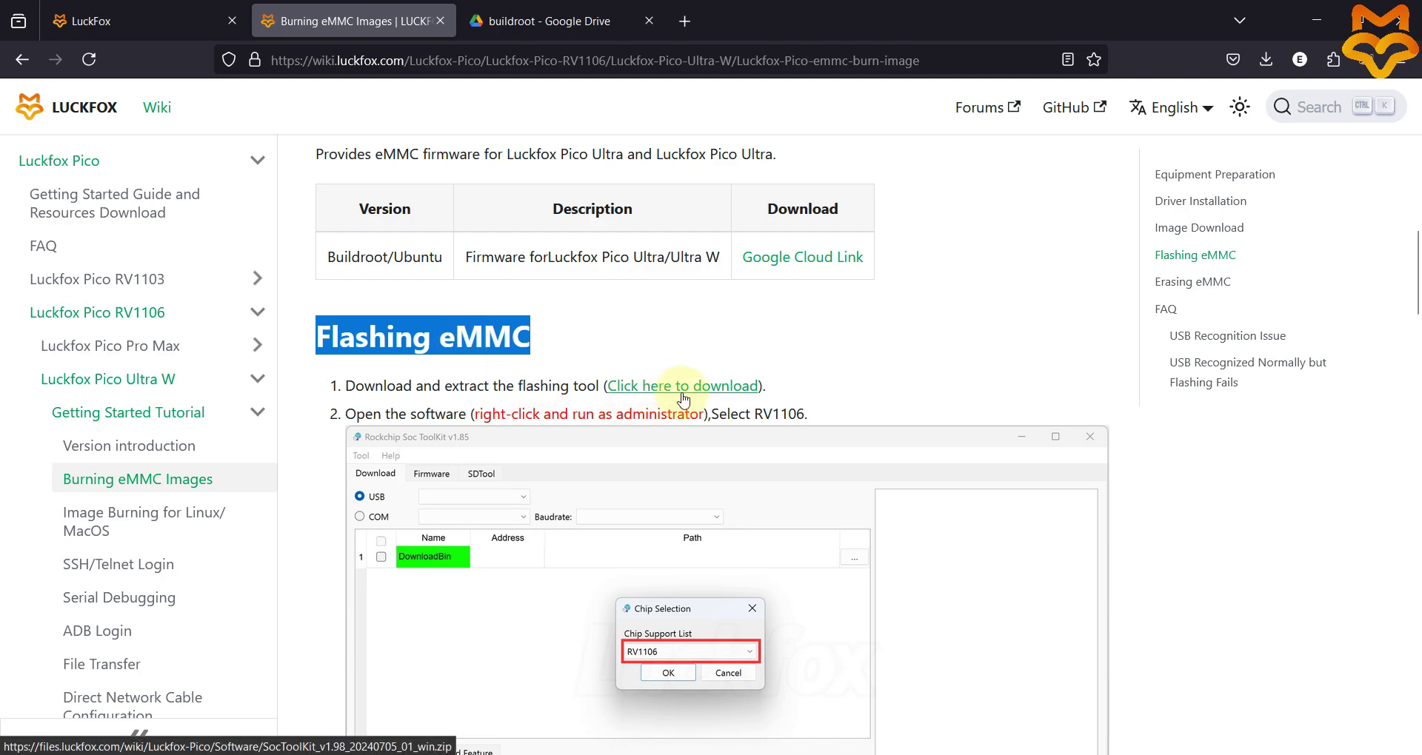
pyautogui.click(179, 25)
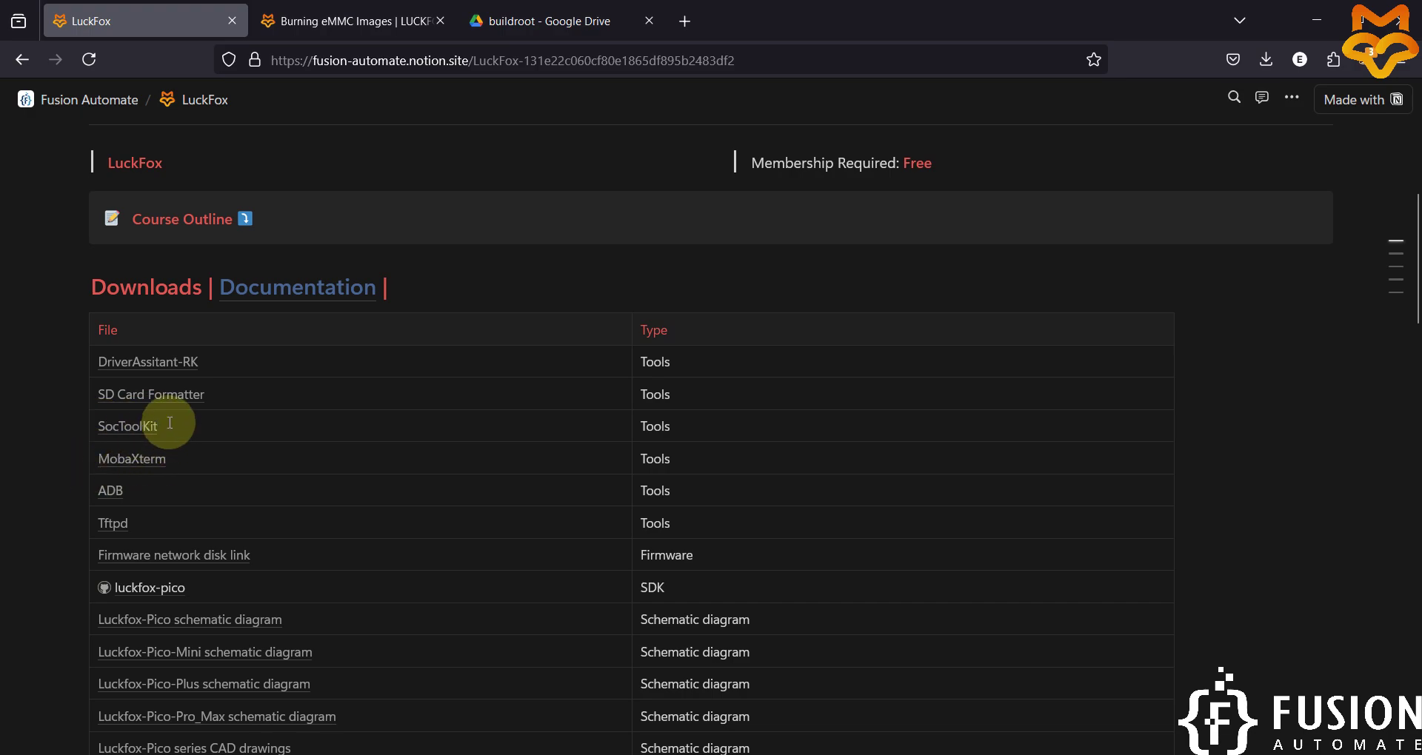
pyautogui.moveTo(143, 437)
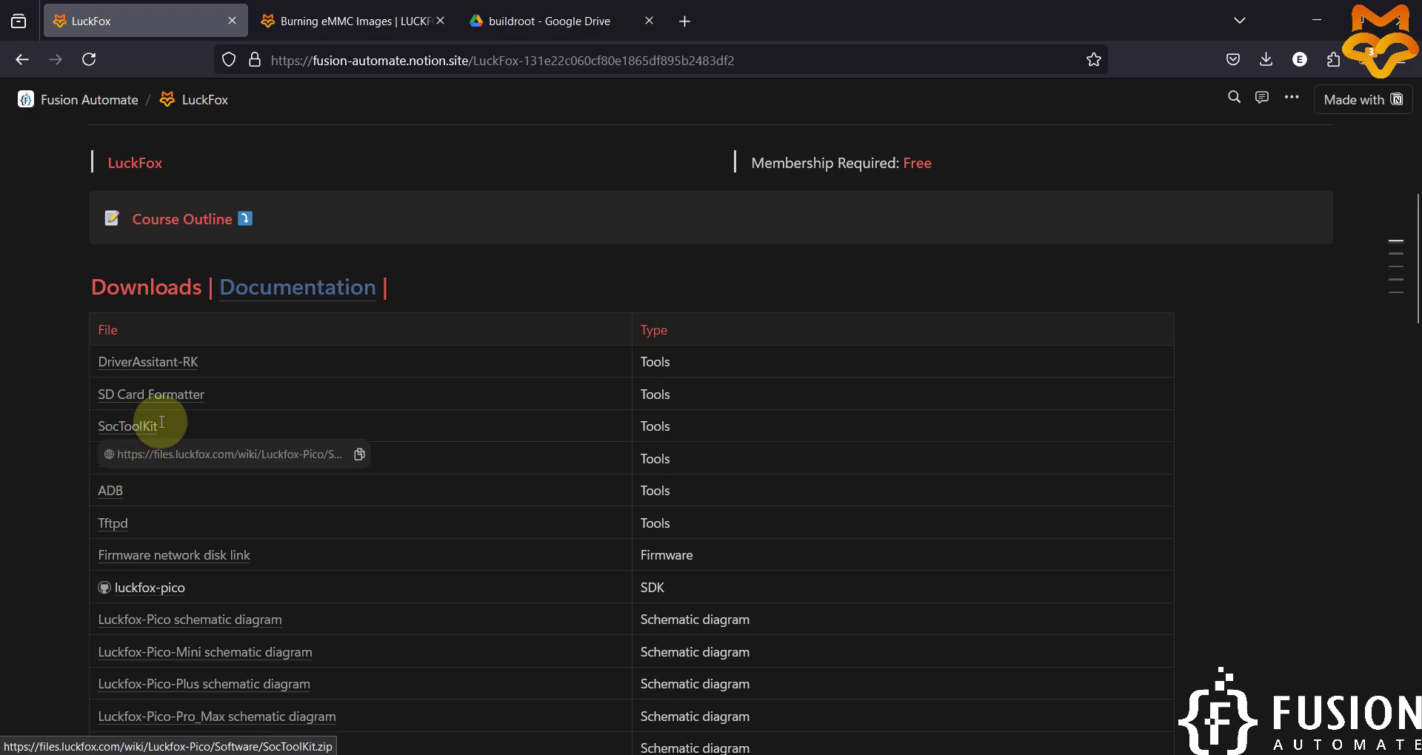
# Switch to File Explorer and launch the SocToolKit application from the SocToolKit folder inside the LuckFox Software folder
pyautogui.click(135, 754)
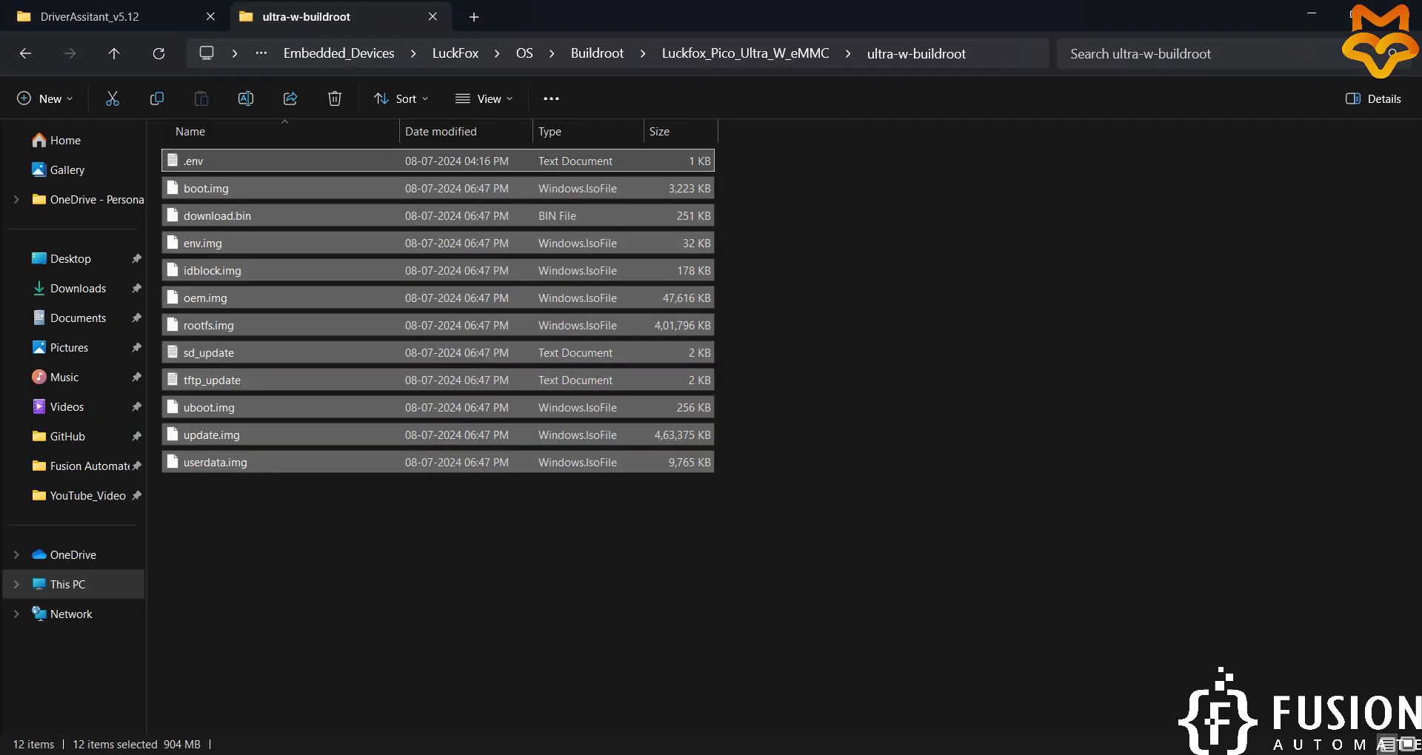
pyautogui.click(127, 13)
pyautogui.click(363, 425)
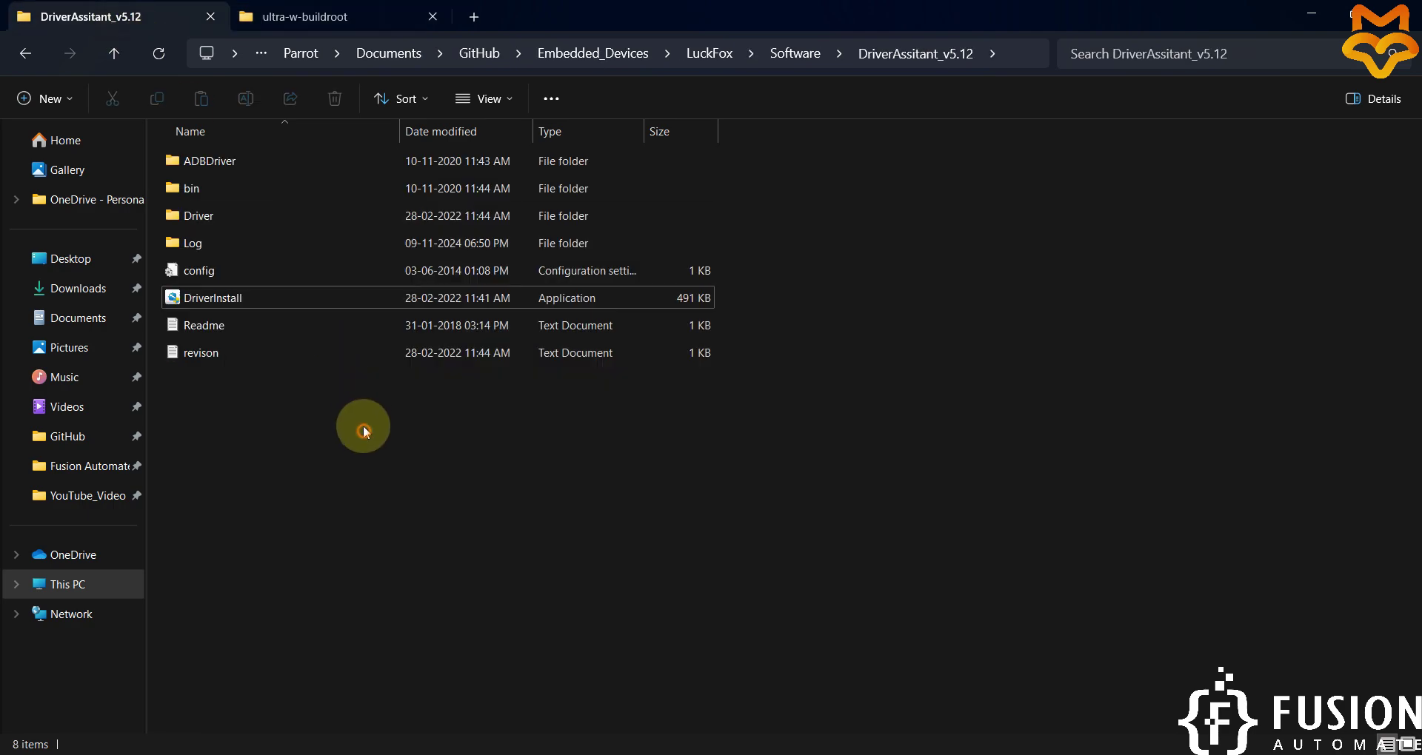
pyautogui.click(815, 56)
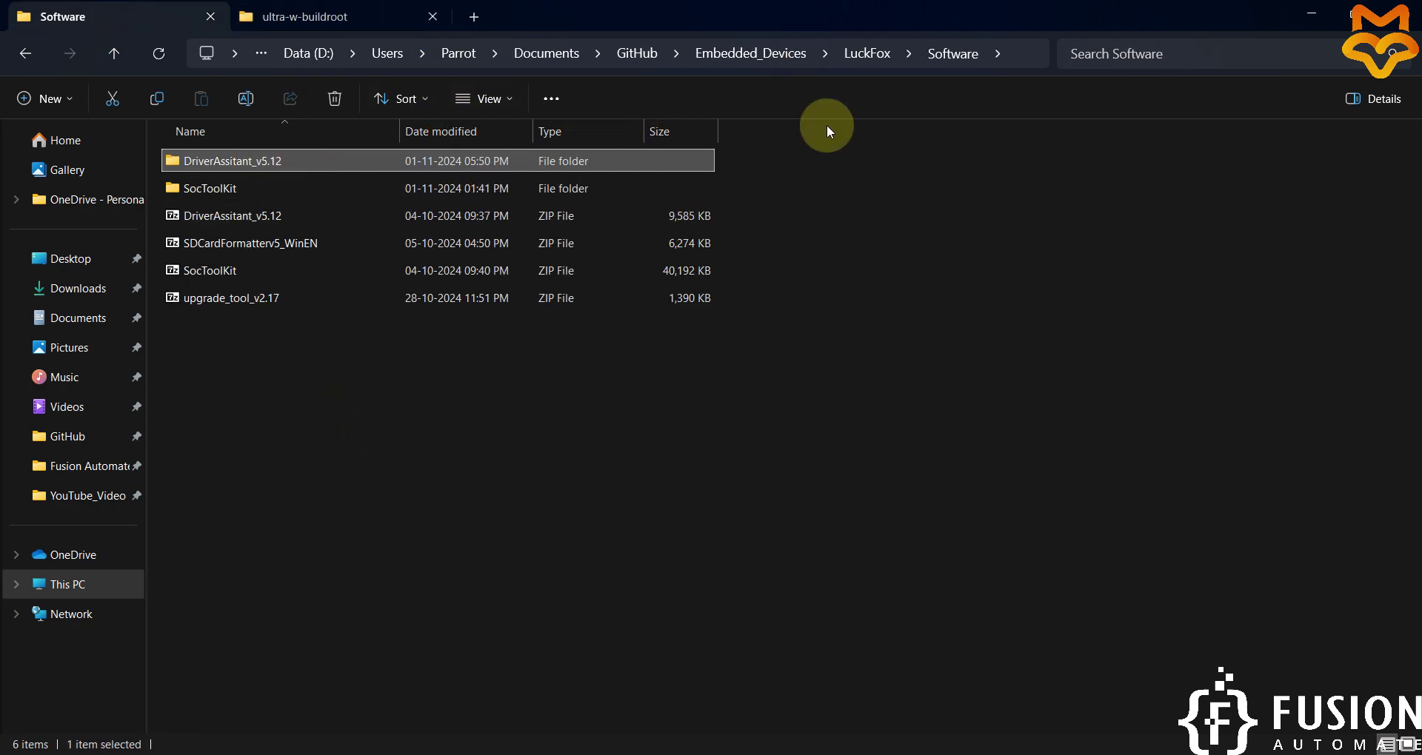
pyautogui.doubleClick(244, 188)
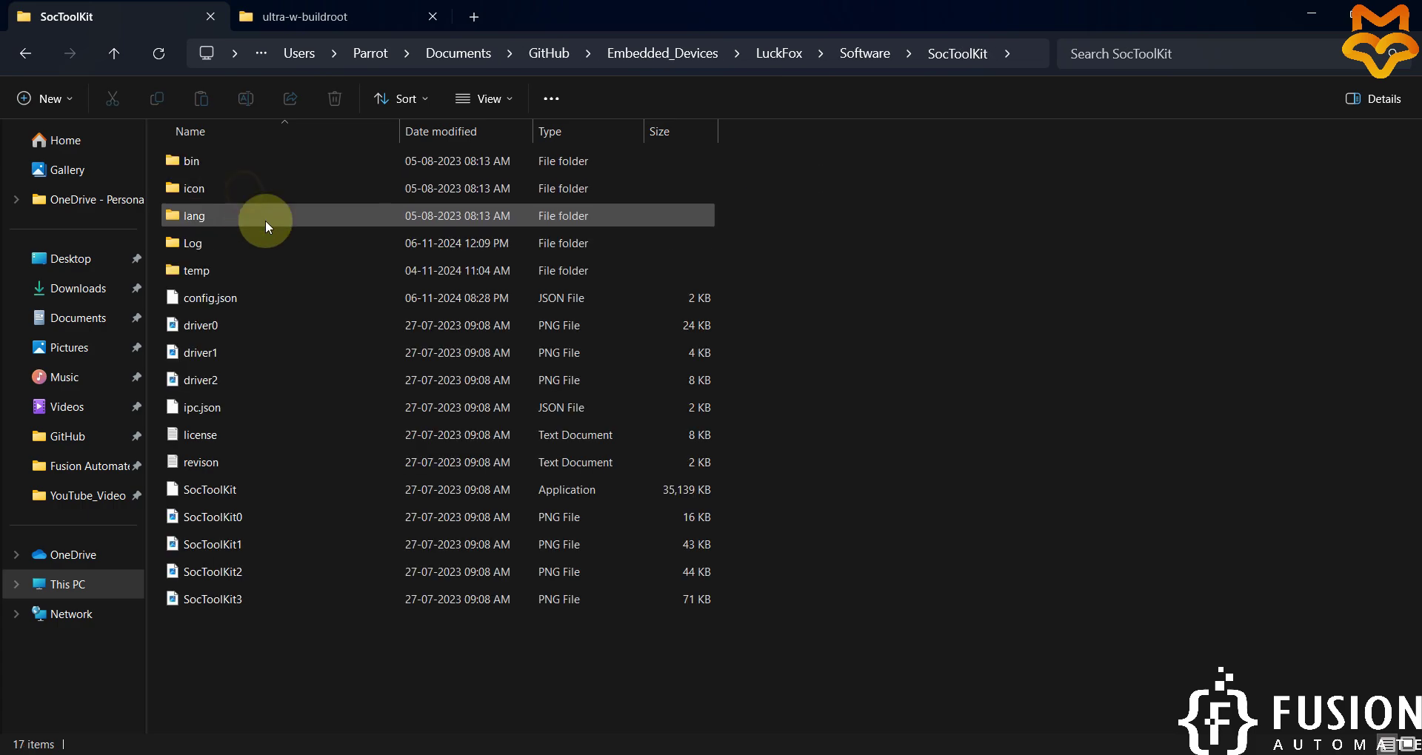
pyautogui.click(279, 490)
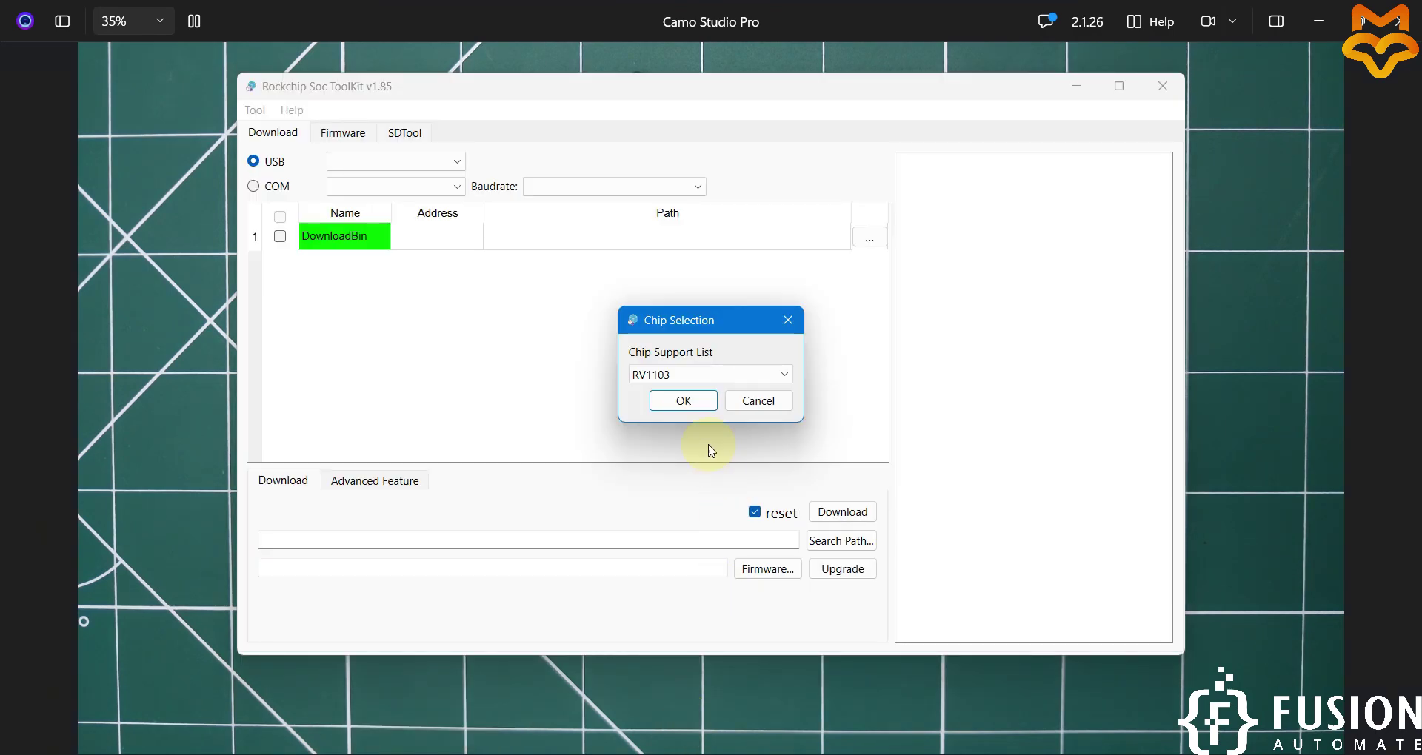
# Select RV1106 from the chip support list and confirm the chip selection
pyautogui.click(748, 373)
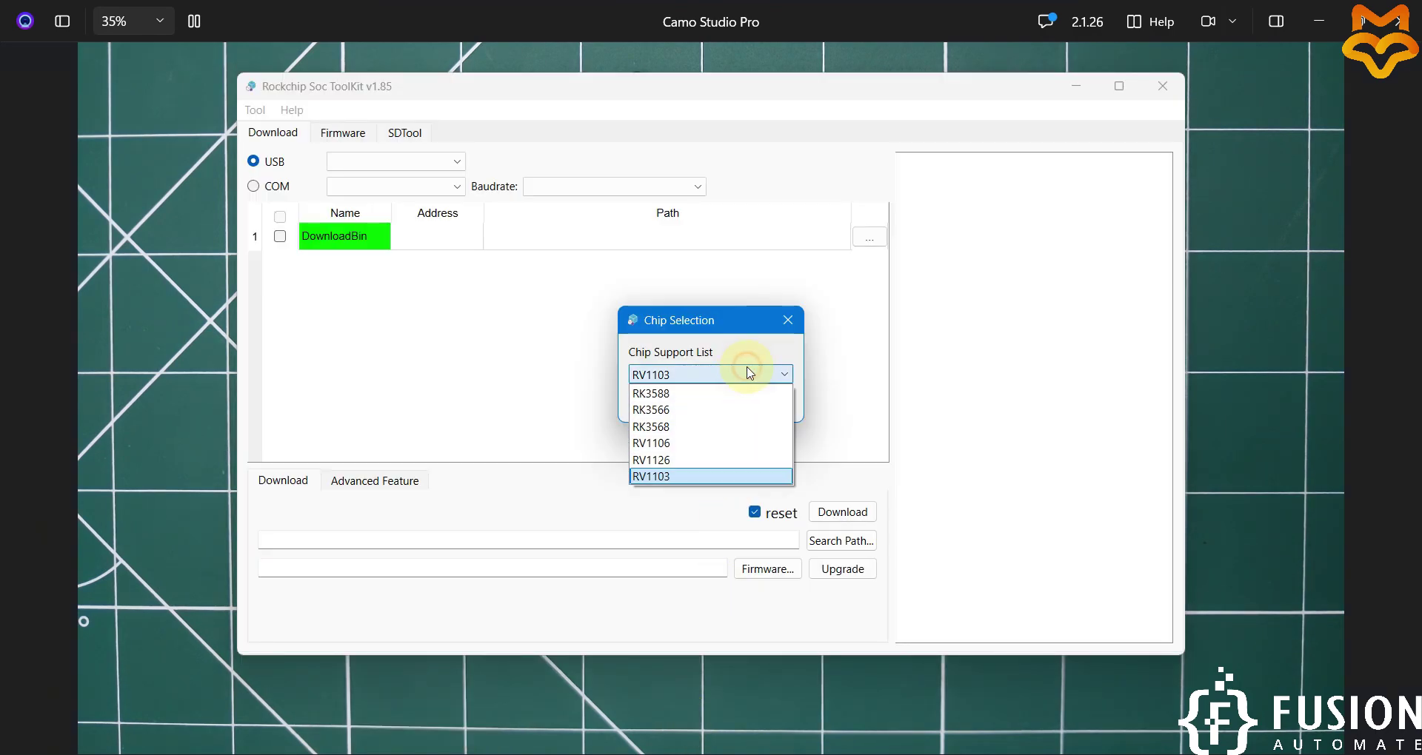
pyautogui.click(710, 442)
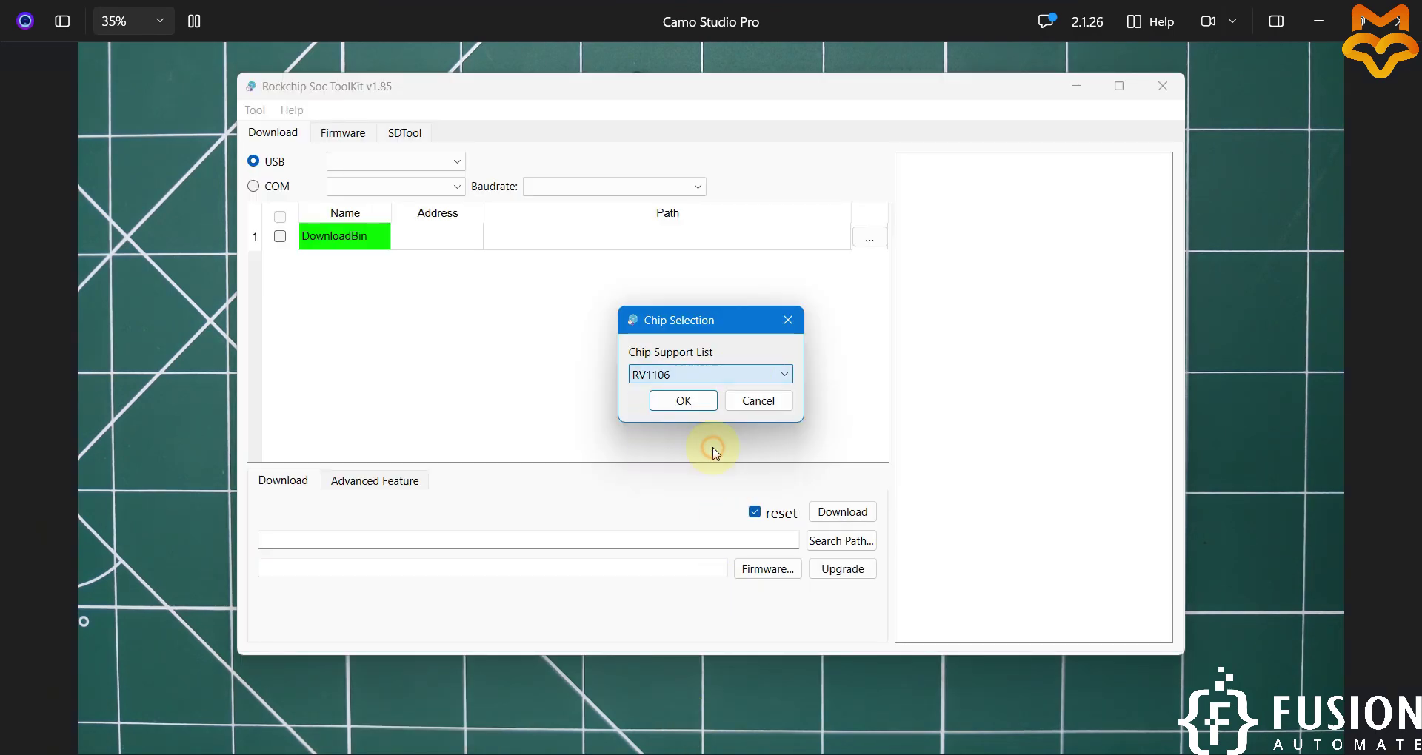
pyautogui.click(684, 400)
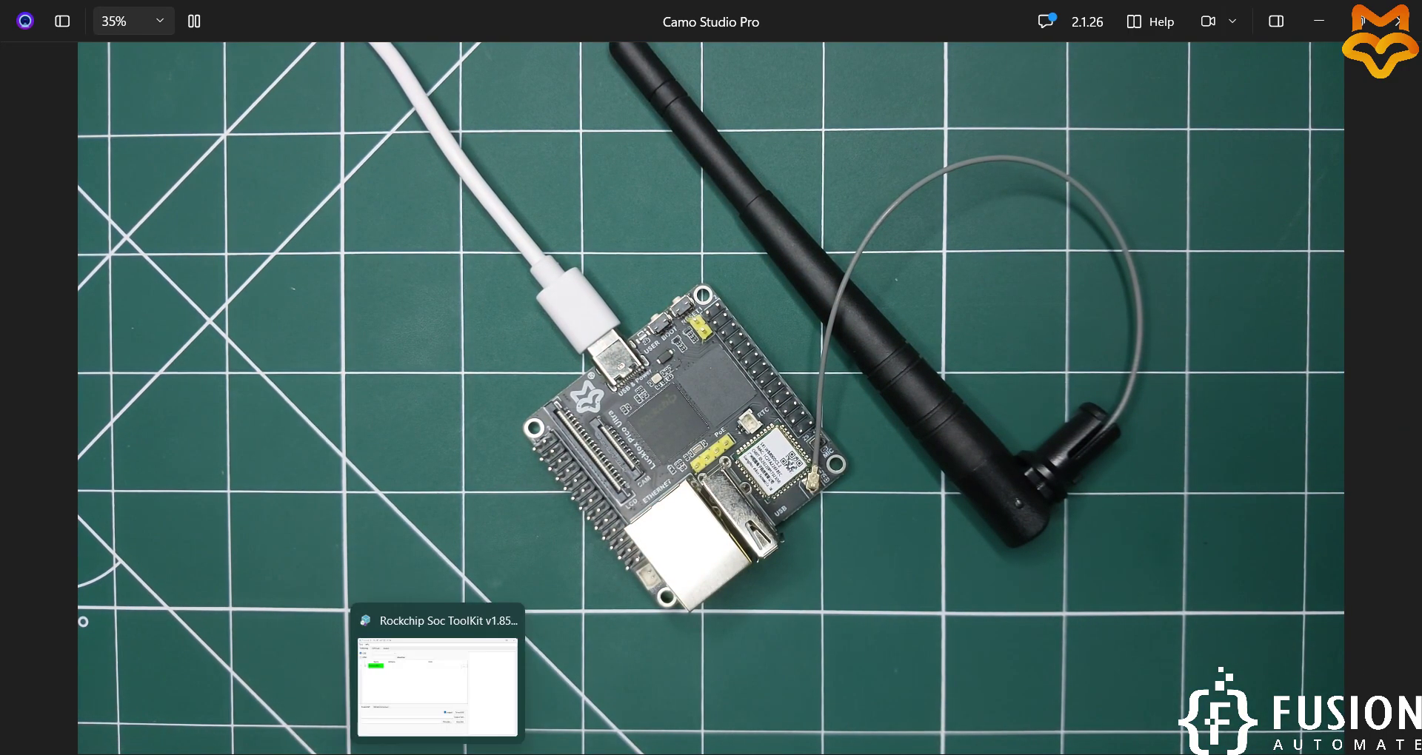
# Bring the Rockchip Soc ToolKit window back to the front and check the USB device entry for the connected board
pyautogui.click(437, 752)
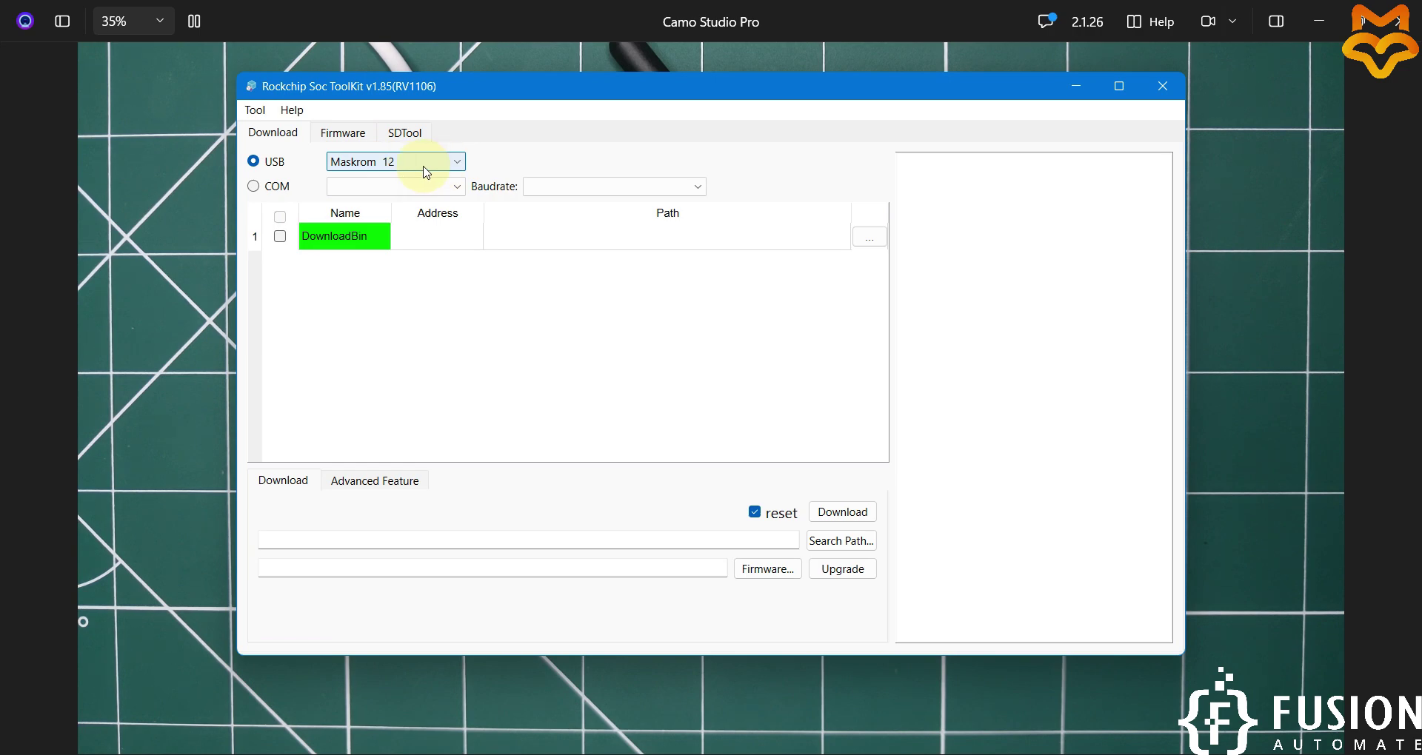
pyautogui.moveTo(711, 81); pyautogui.dragTo(1092, 183)
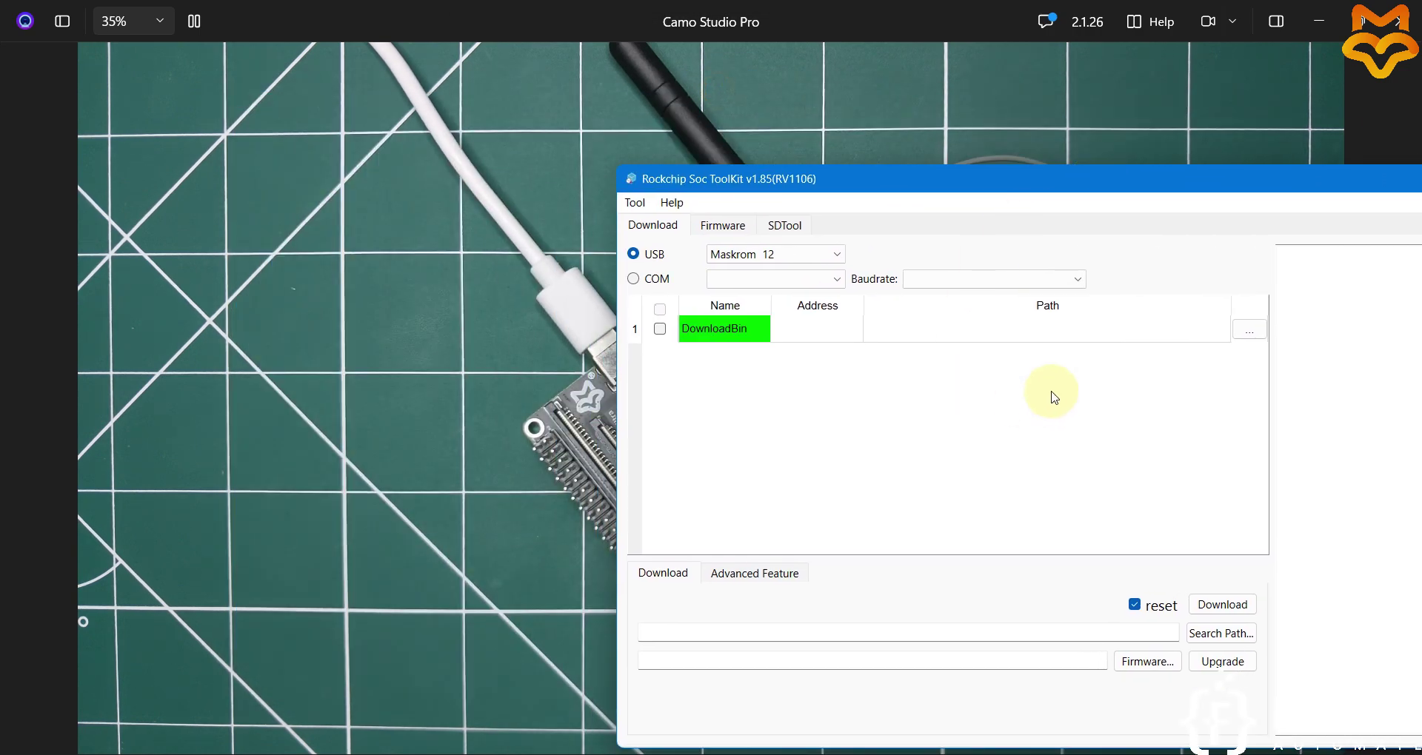
pyautogui.moveTo(901, 178); pyautogui.dragTo(512, 129)
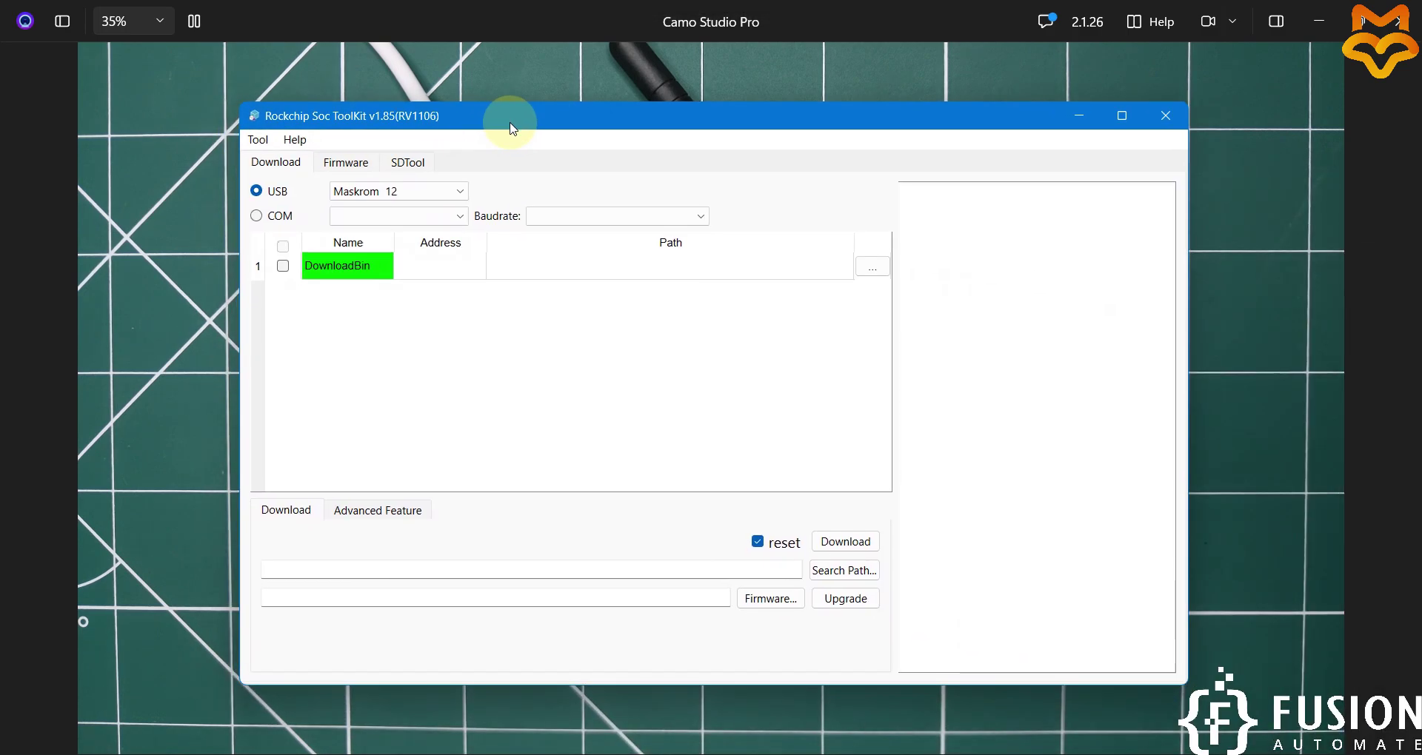
# Set the firmware search path to GitHub > Embedded_Devices > LuckFox > OS > Buildroot > Luckfox_Pico_Ultra_W_eMMC > ultra-w-buildroot
pyautogui.click(861, 571)
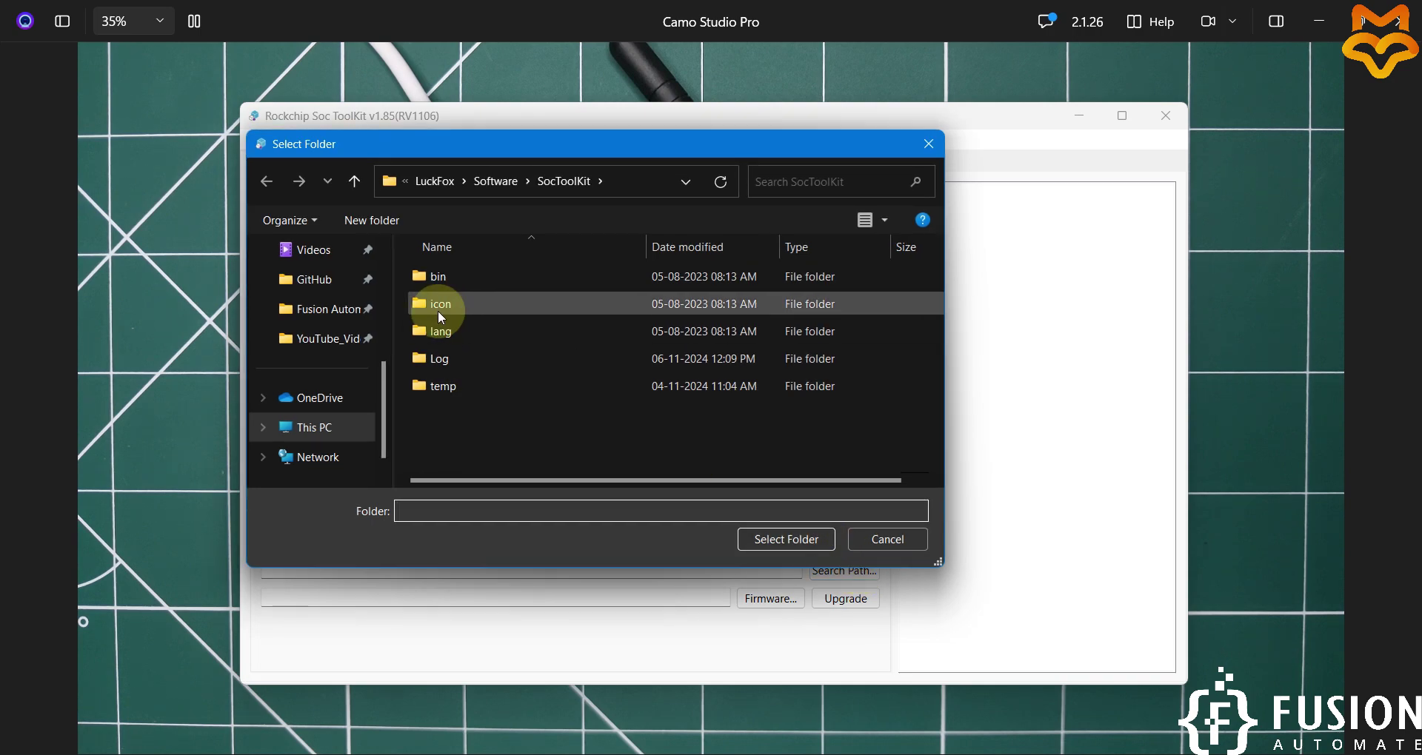
pyautogui.click(331, 281)
pyautogui.doubleClick(534, 331)
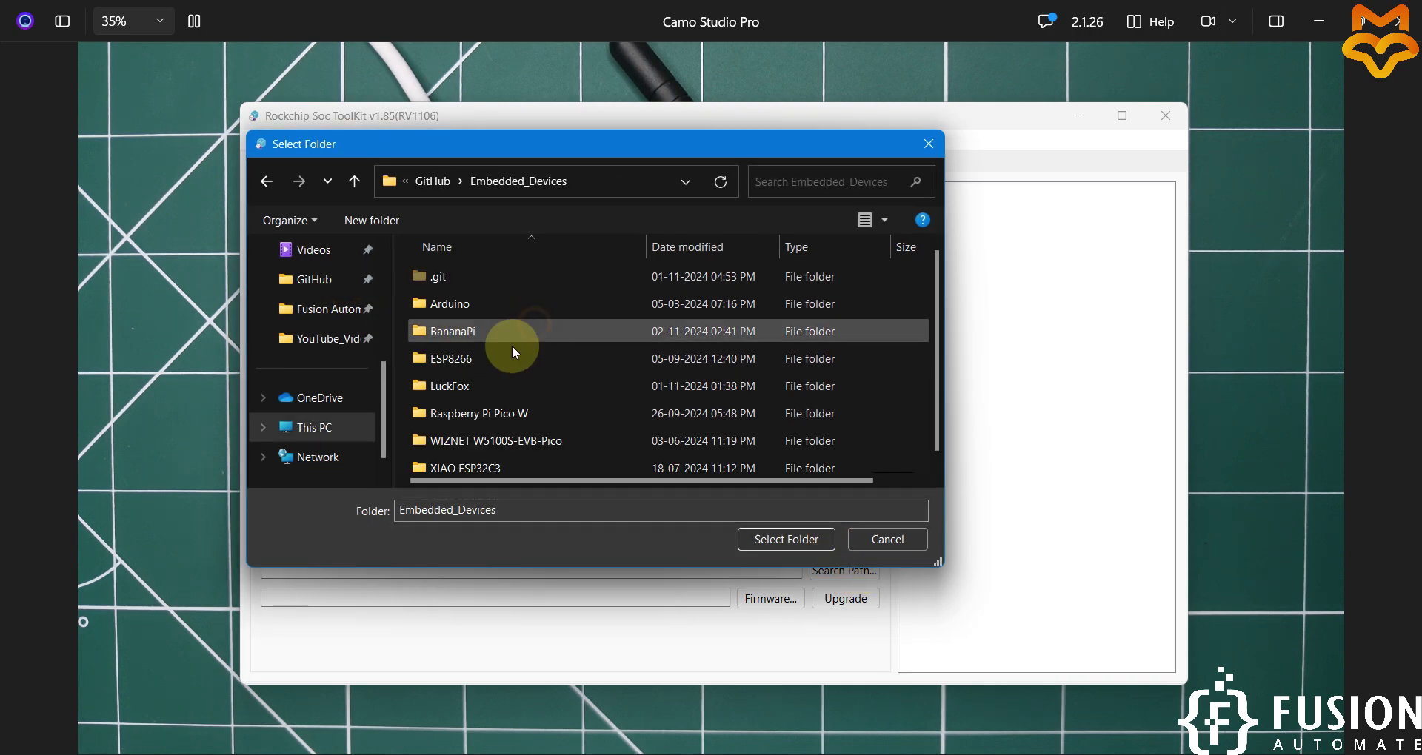
pyautogui.click(474, 386)
pyautogui.doubleClick(477, 387)
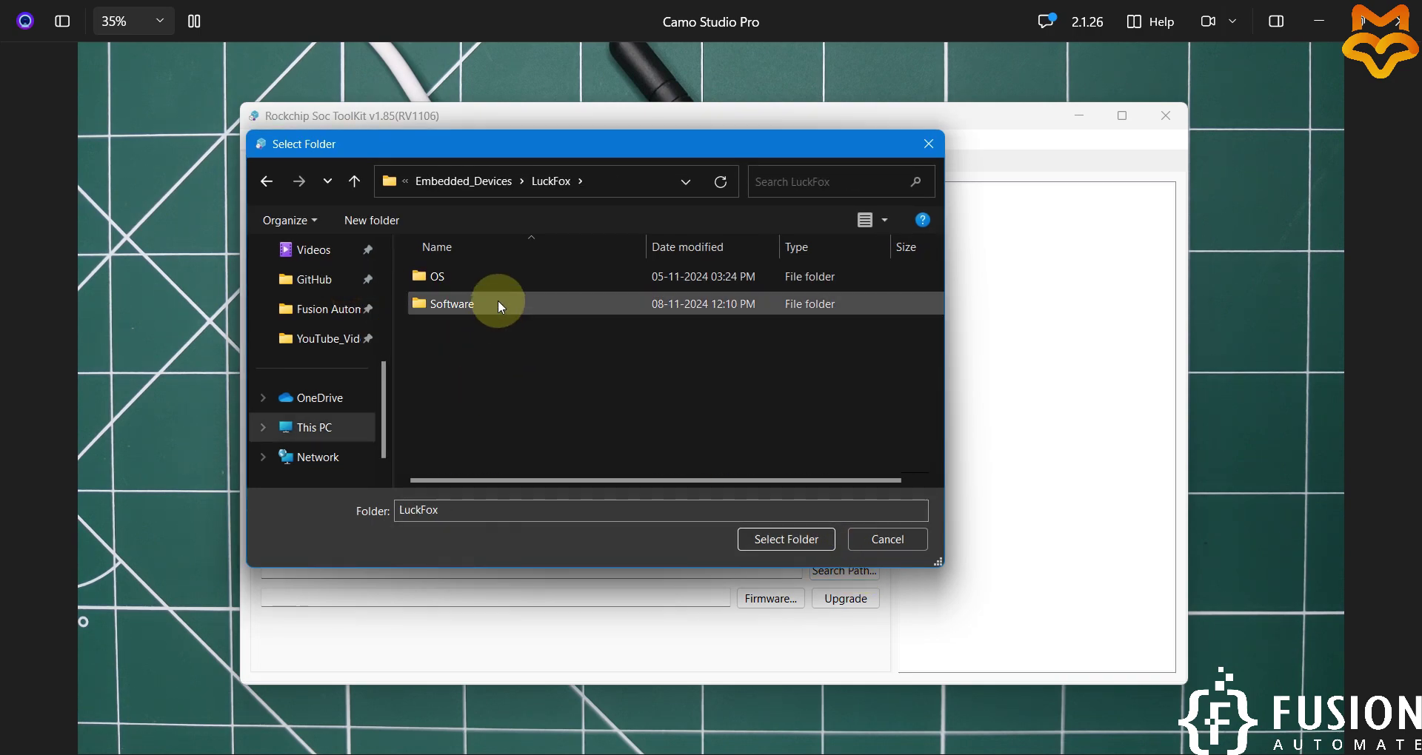
pyautogui.doubleClick(495, 279)
pyautogui.doubleClick(500, 276)
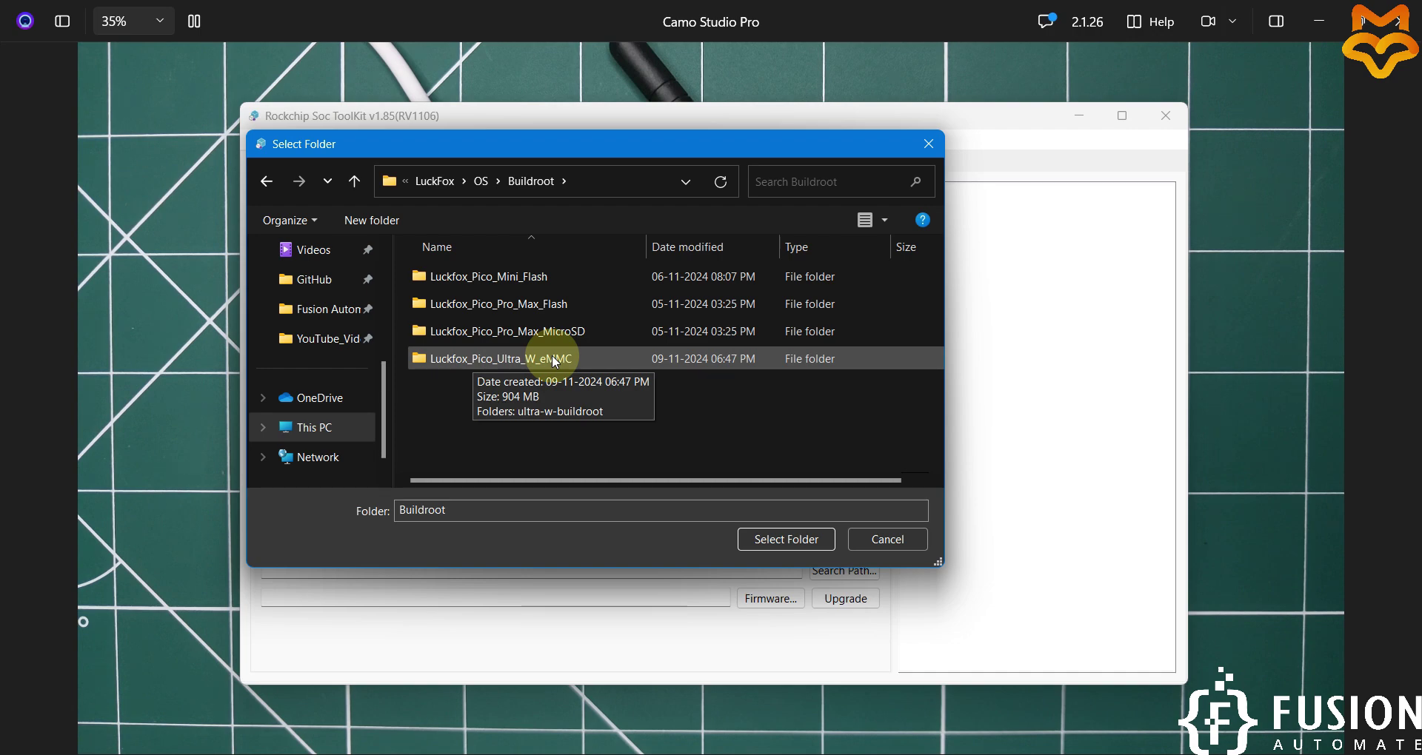
pyautogui.doubleClick(630, 358)
pyautogui.doubleClick(526, 290)
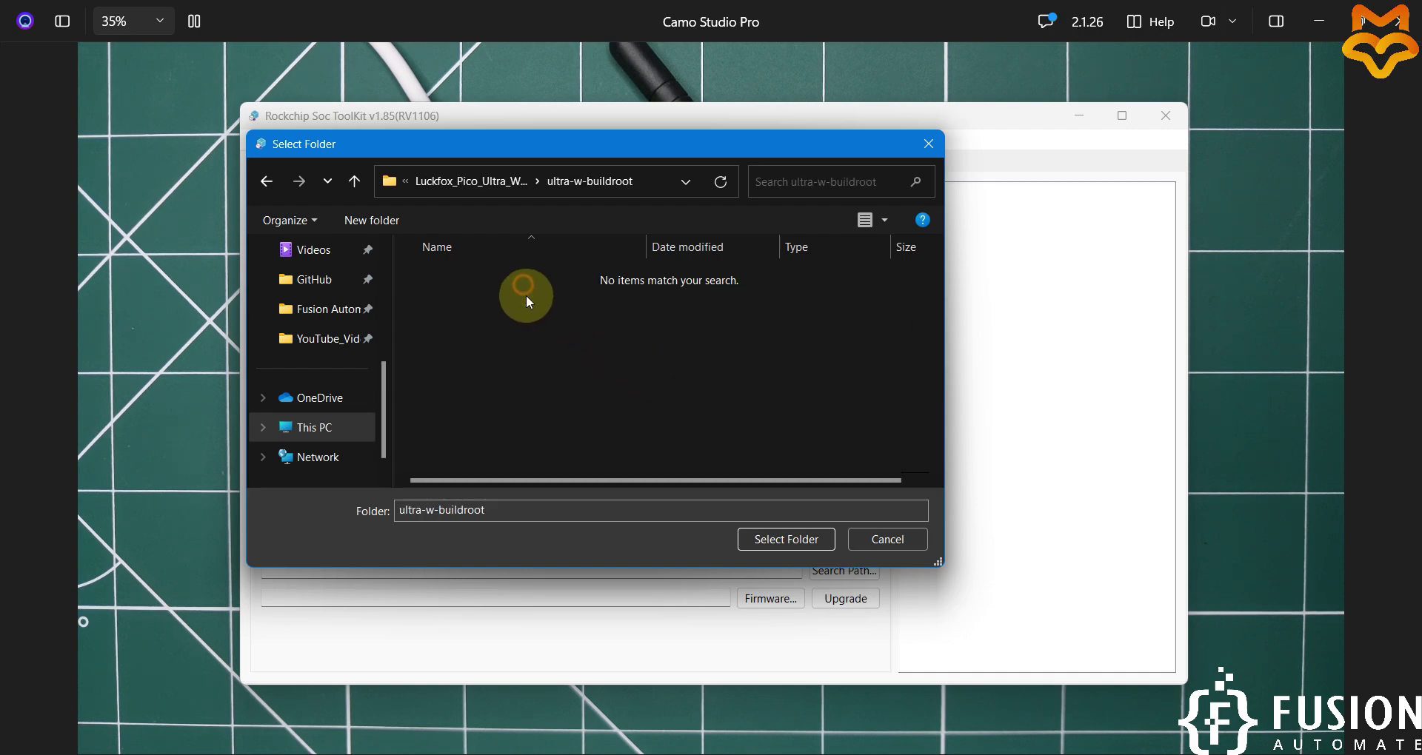
pyautogui.click(788, 541)
pyautogui.click(905, 440)
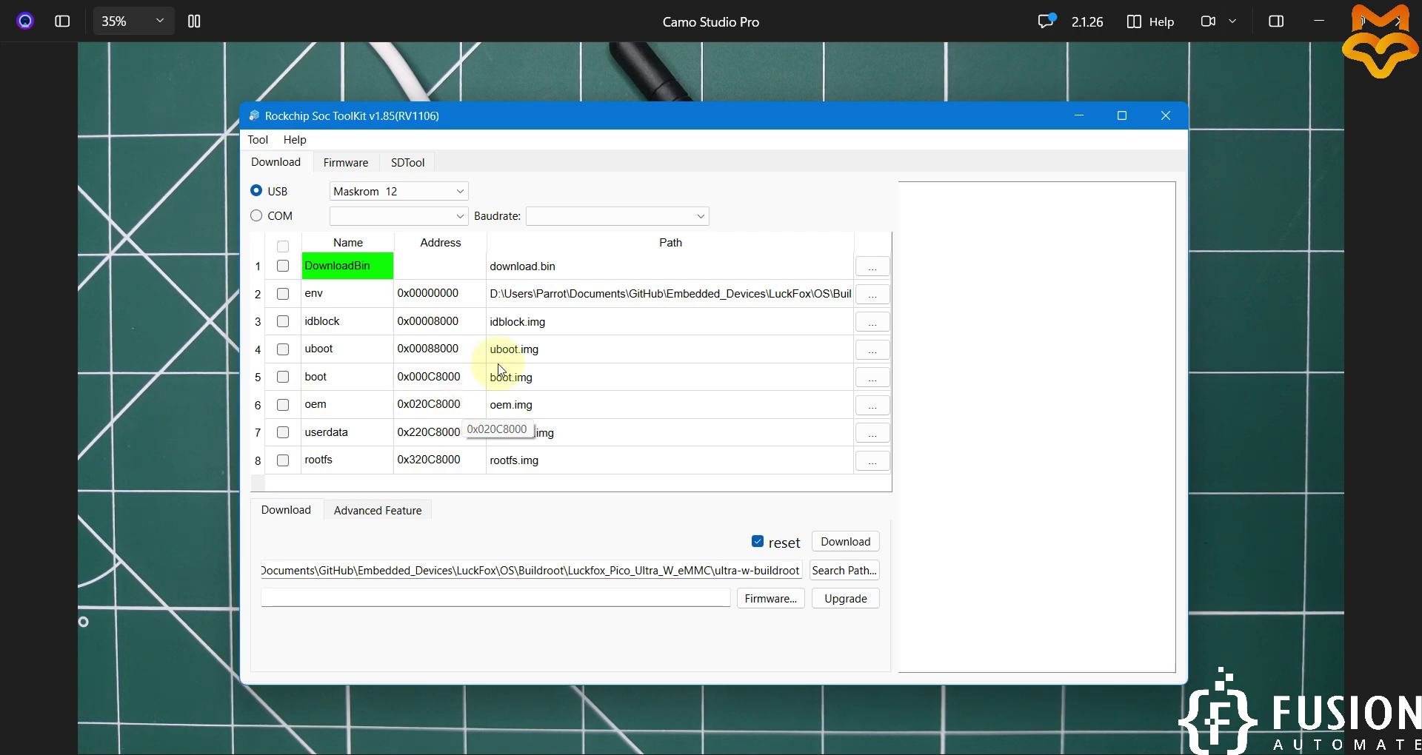
# Tick the DownloadBin item, send it to the board with the DownloadBin advanced feature, and run Erase All
pyautogui.click(282, 266)
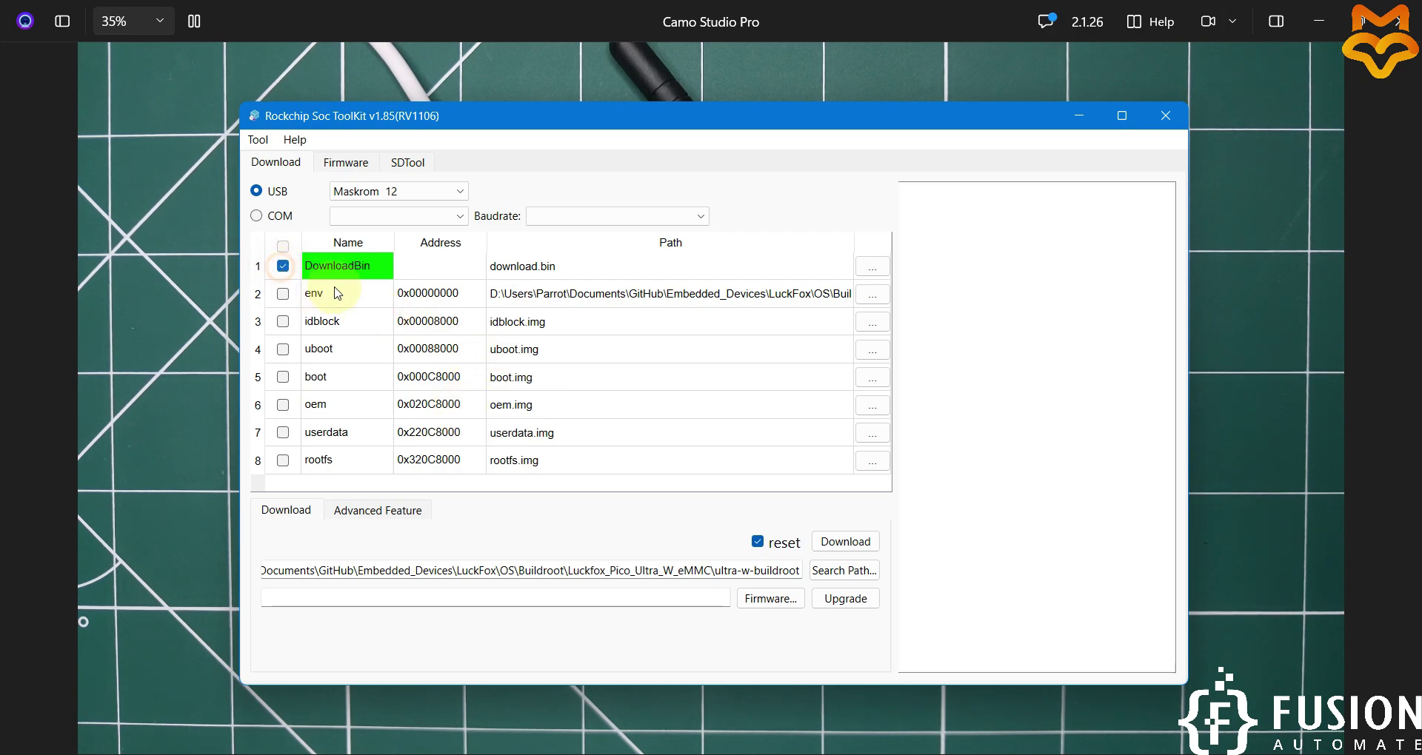
pyautogui.click(365, 518)
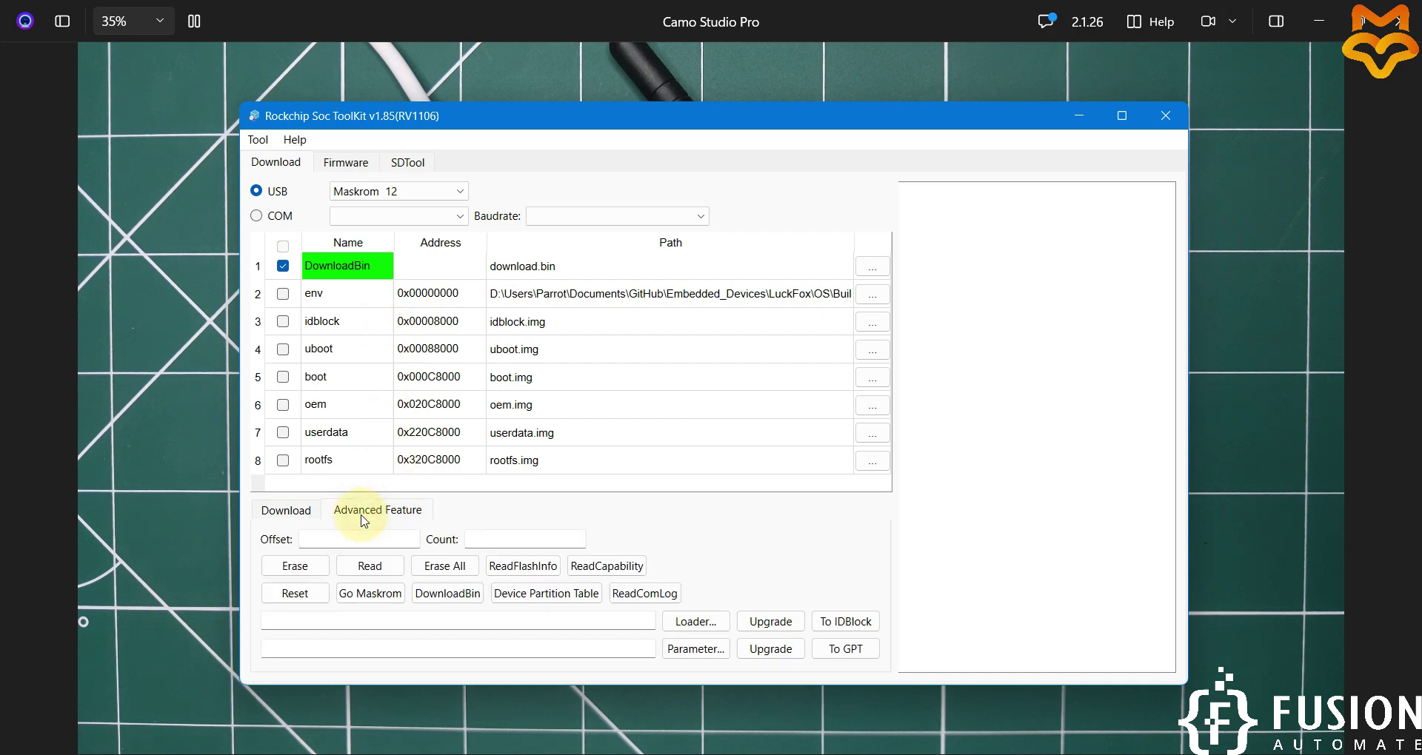
pyautogui.click(459, 594)
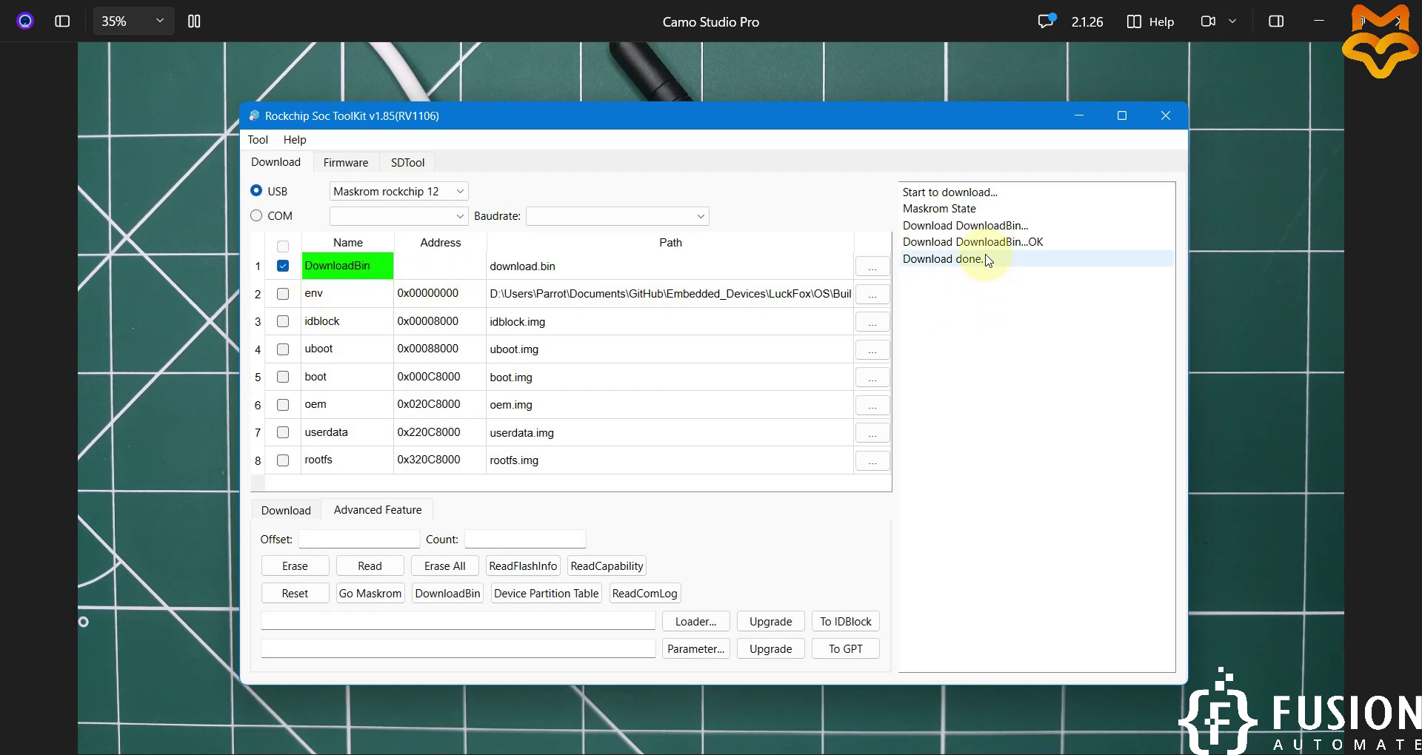
pyautogui.click(475, 567)
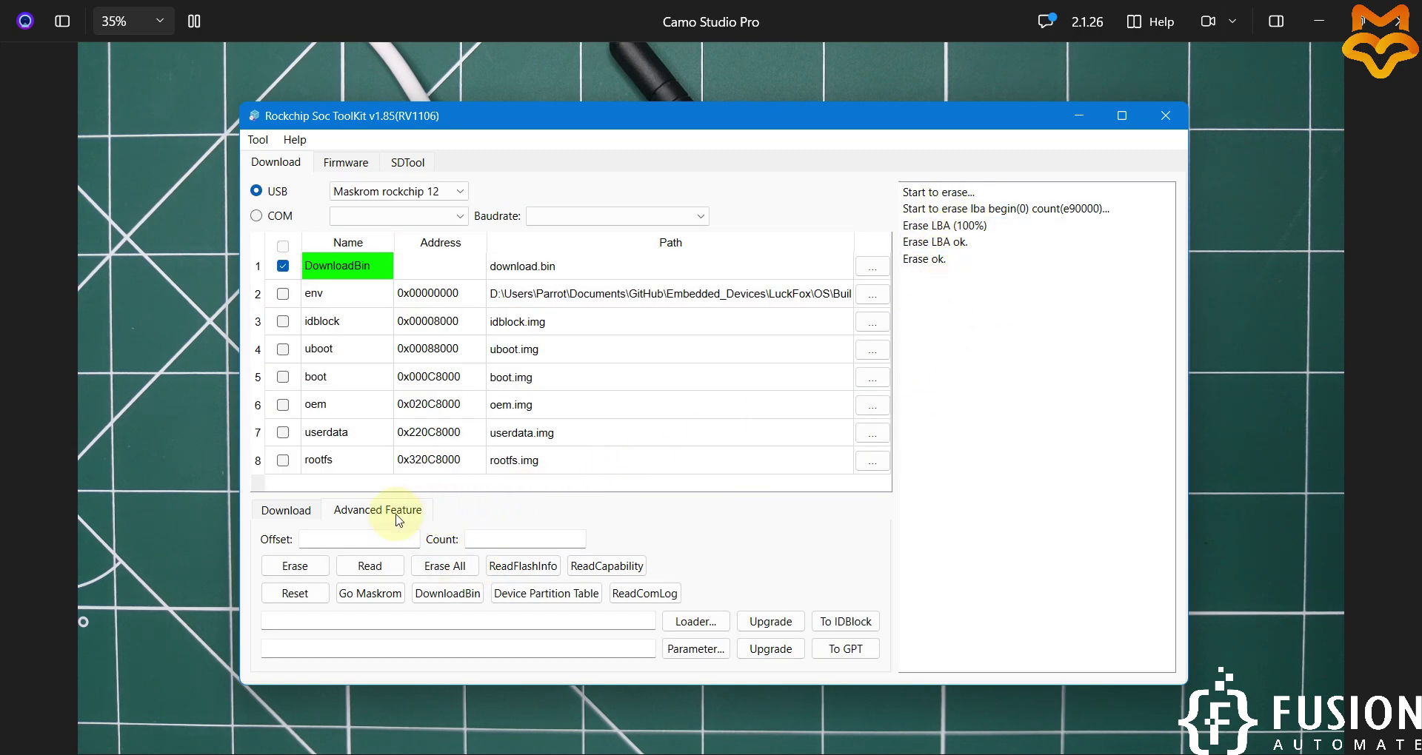
# Return to the download options and tick all the listed firmware items, from DownloadBin to rootfs
pyautogui.click(295, 511)
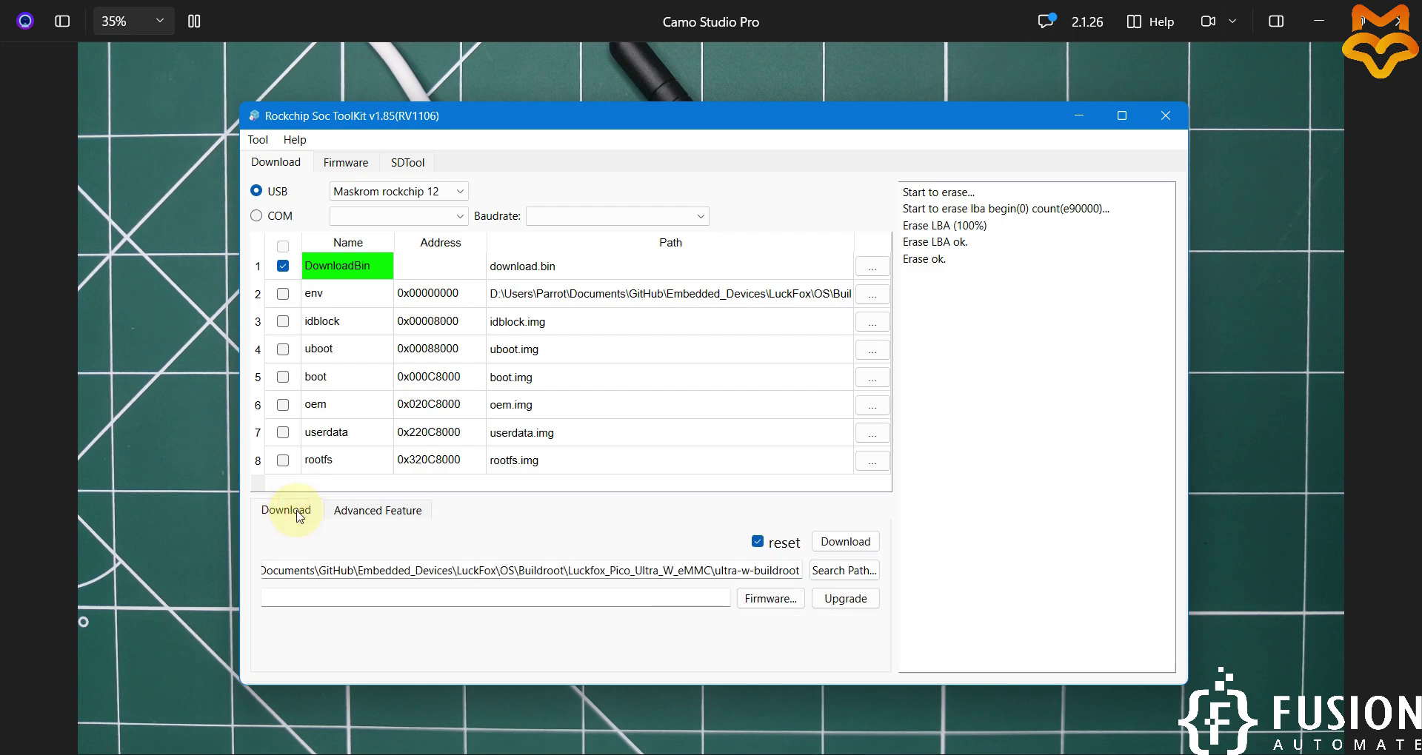
pyautogui.click(284, 248)
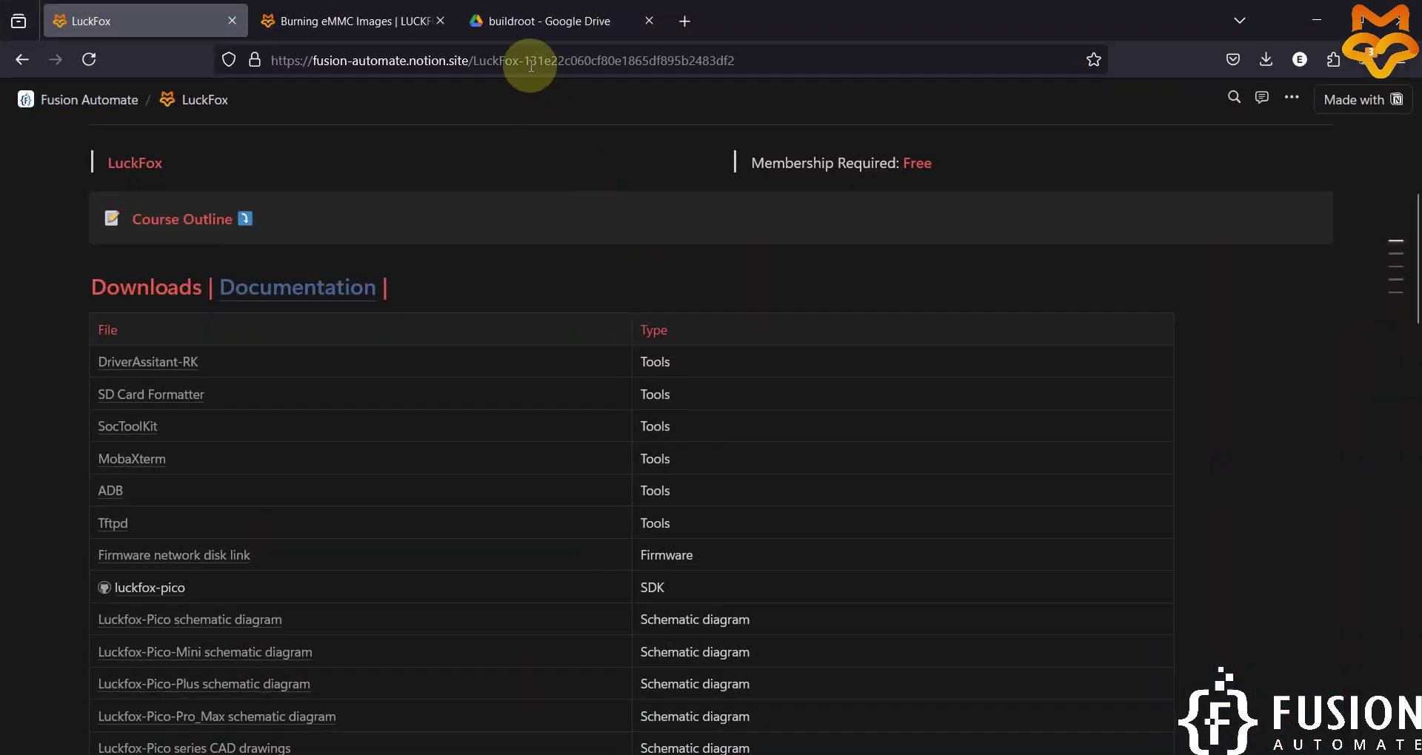
# Compare the wiki's Flashing eMMC instructions and example screenshot with the item list in Soc ToolKit, then put the browser away
pyautogui.click(371, 23)
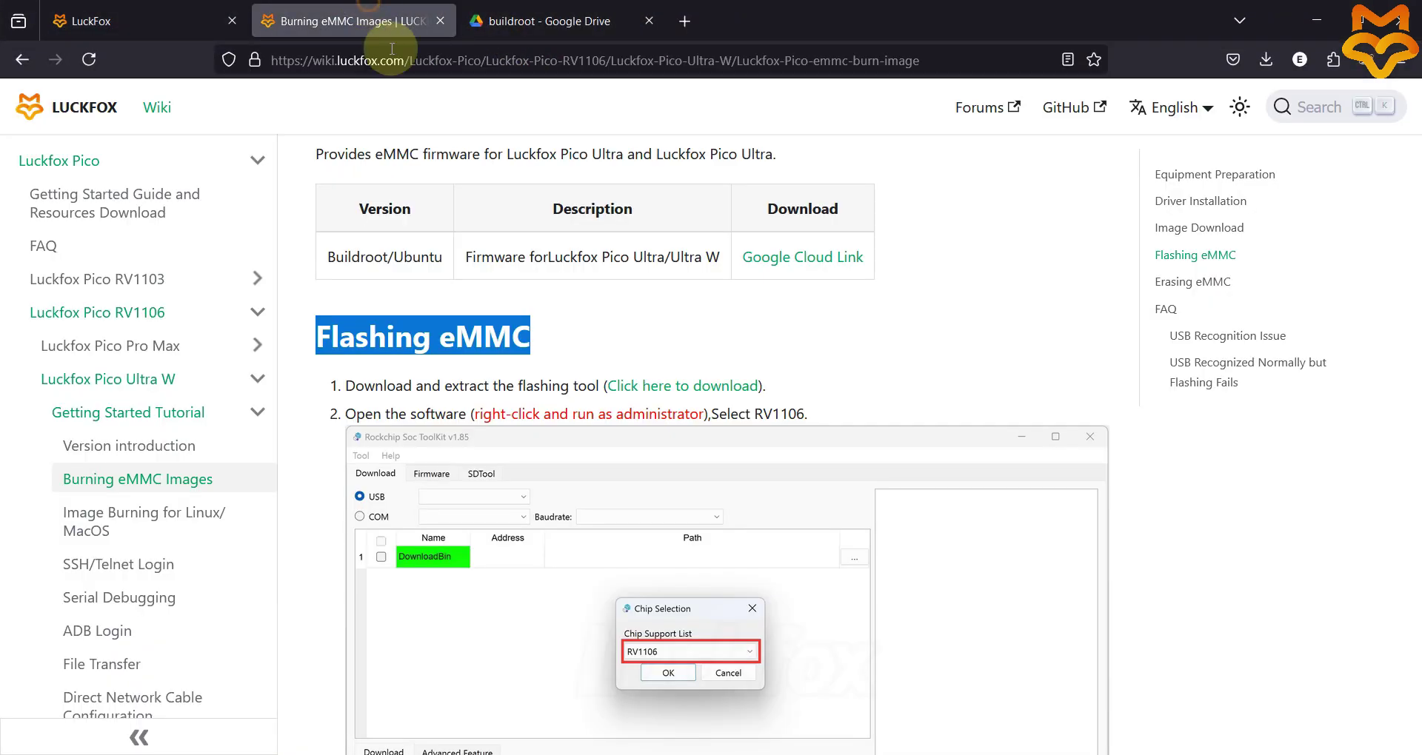
pyautogui.scroll(-10, 709, 408)
pyautogui.scroll(5, 714, 402)
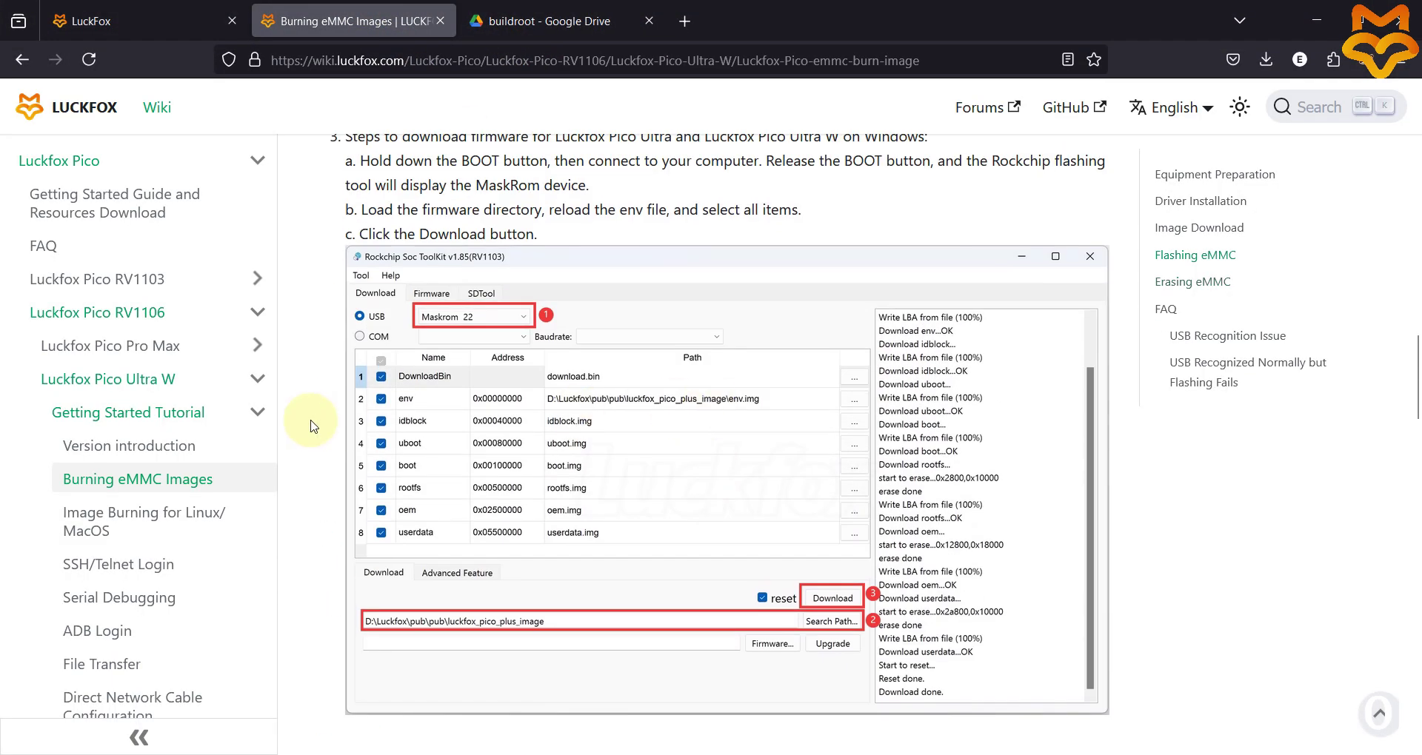
pyautogui.hotkey('alt', 'Tab')
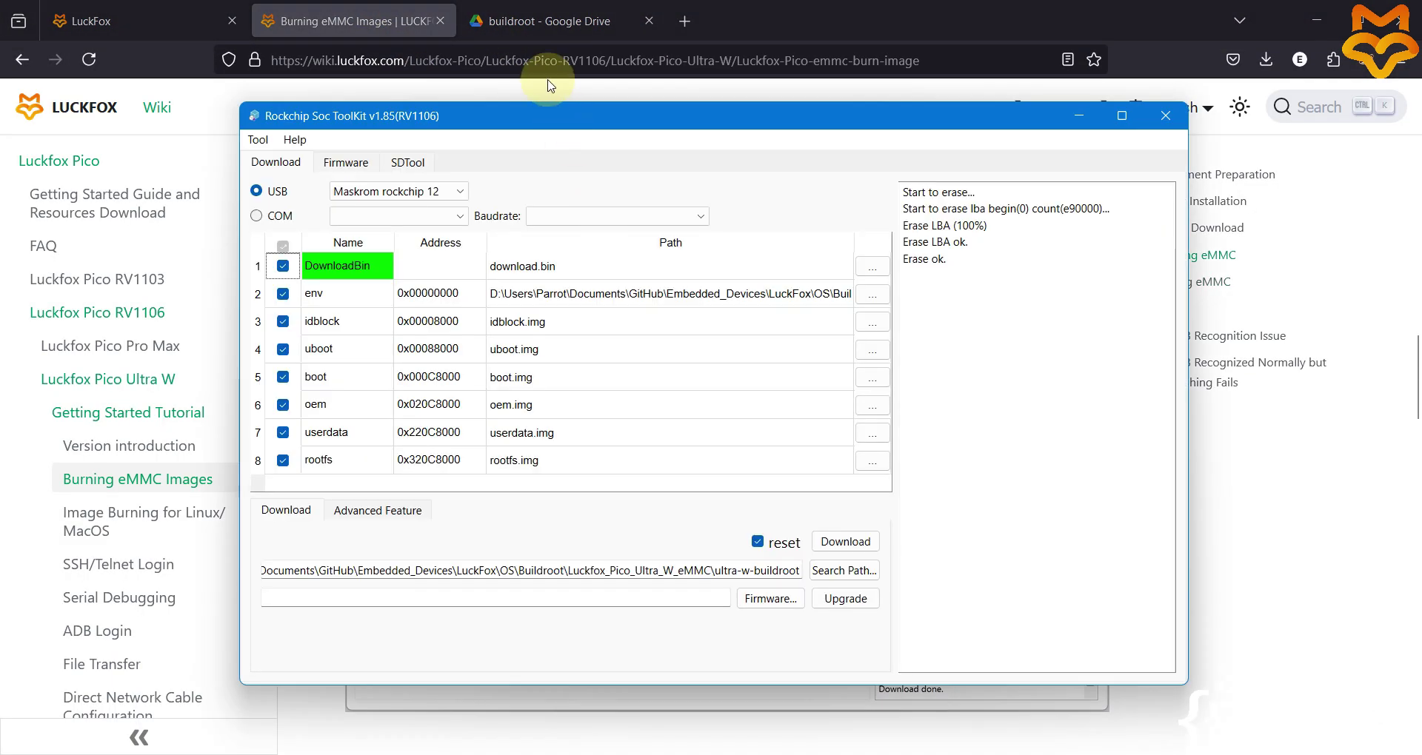
pyautogui.moveTo(563, 113); pyautogui.dragTo(1029, 121)
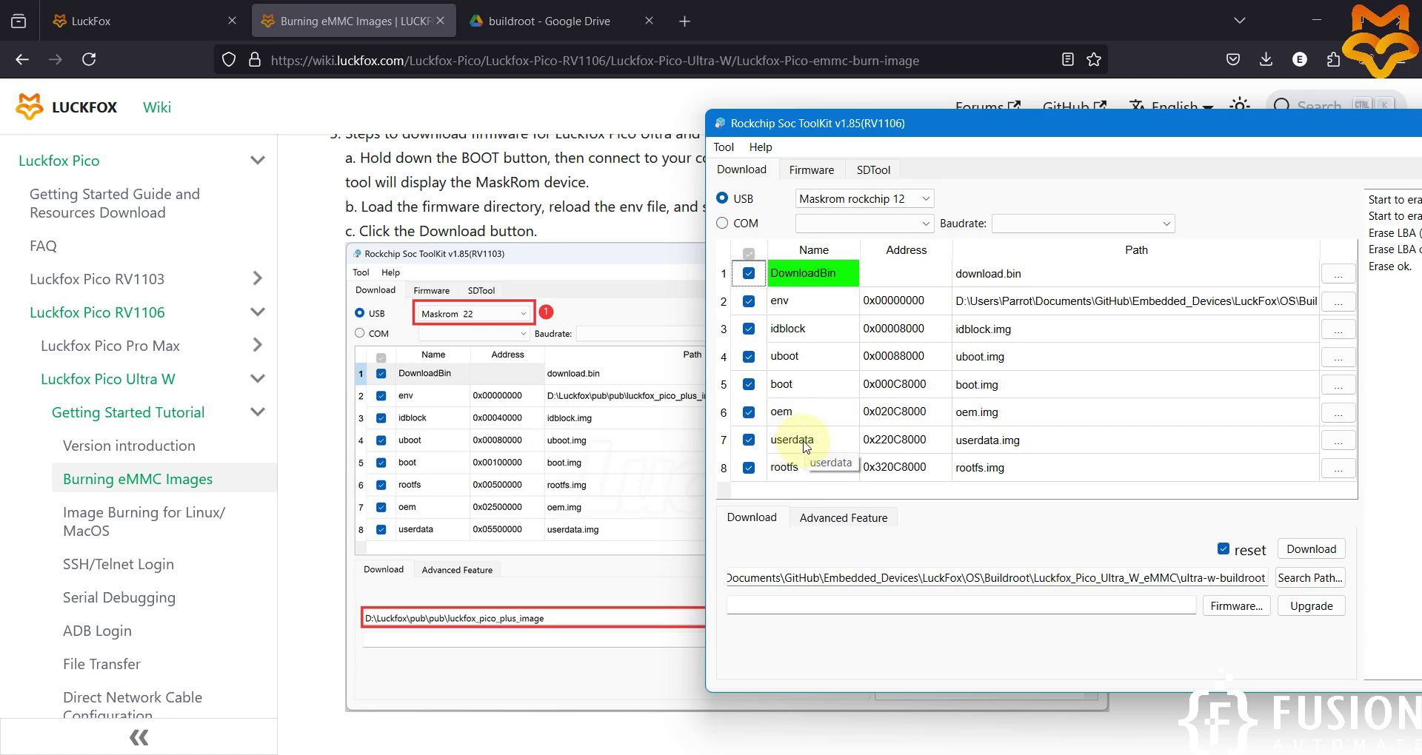
pyautogui.moveTo(1009, 127); pyautogui.dragTo(831, 127)
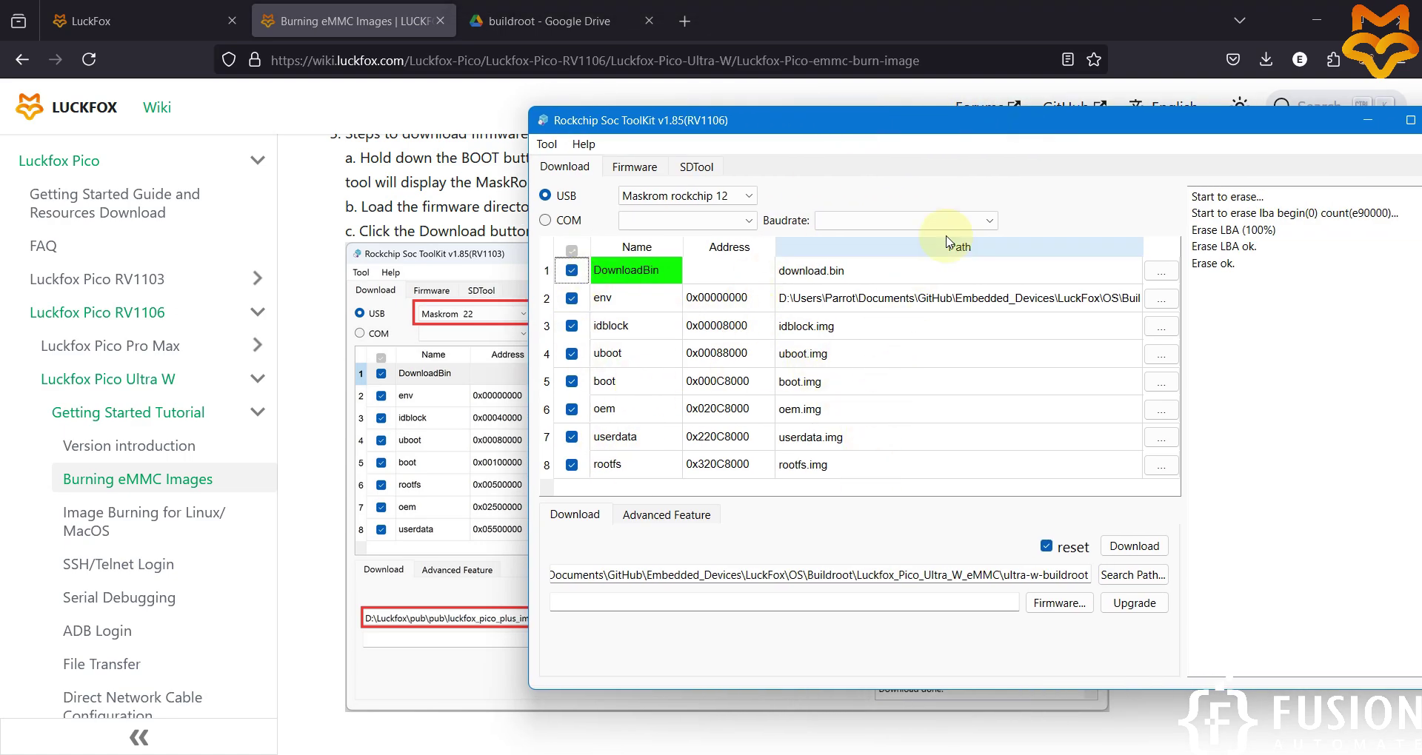
pyautogui.moveTo(1002, 119); pyautogui.dragTo(866, 103)
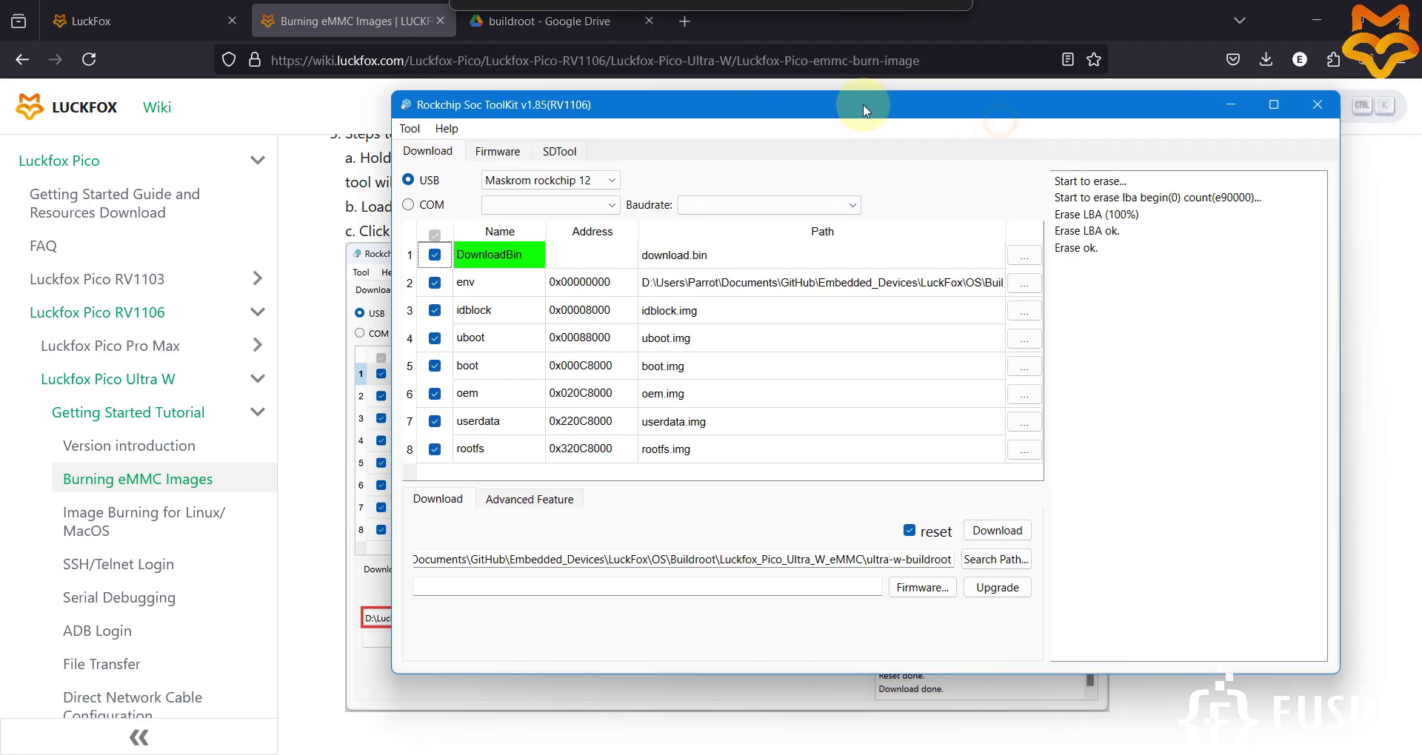
pyautogui.click(1327, 17)
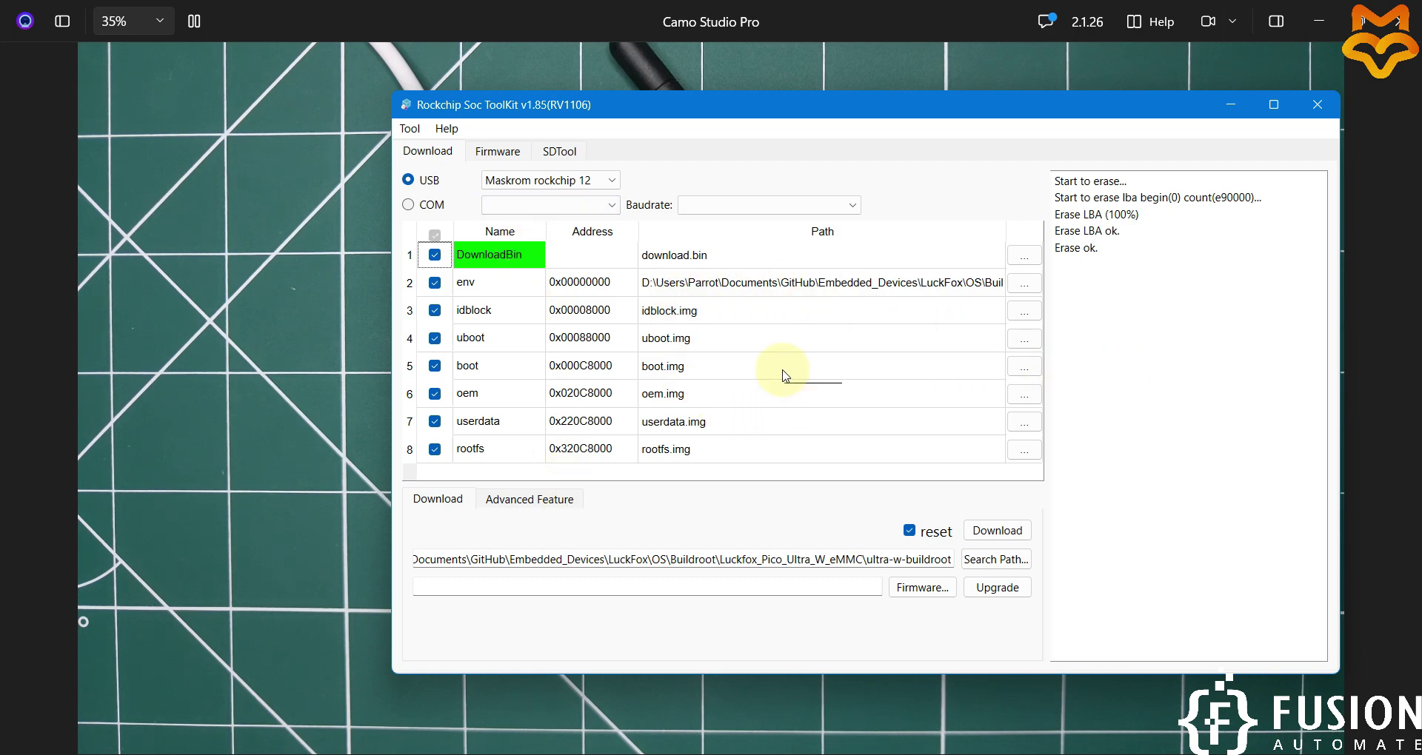
# Download all ticked images to the board with reset enabled, review the log in the enlarged window, and return to the camera view
pyautogui.click(937, 9)
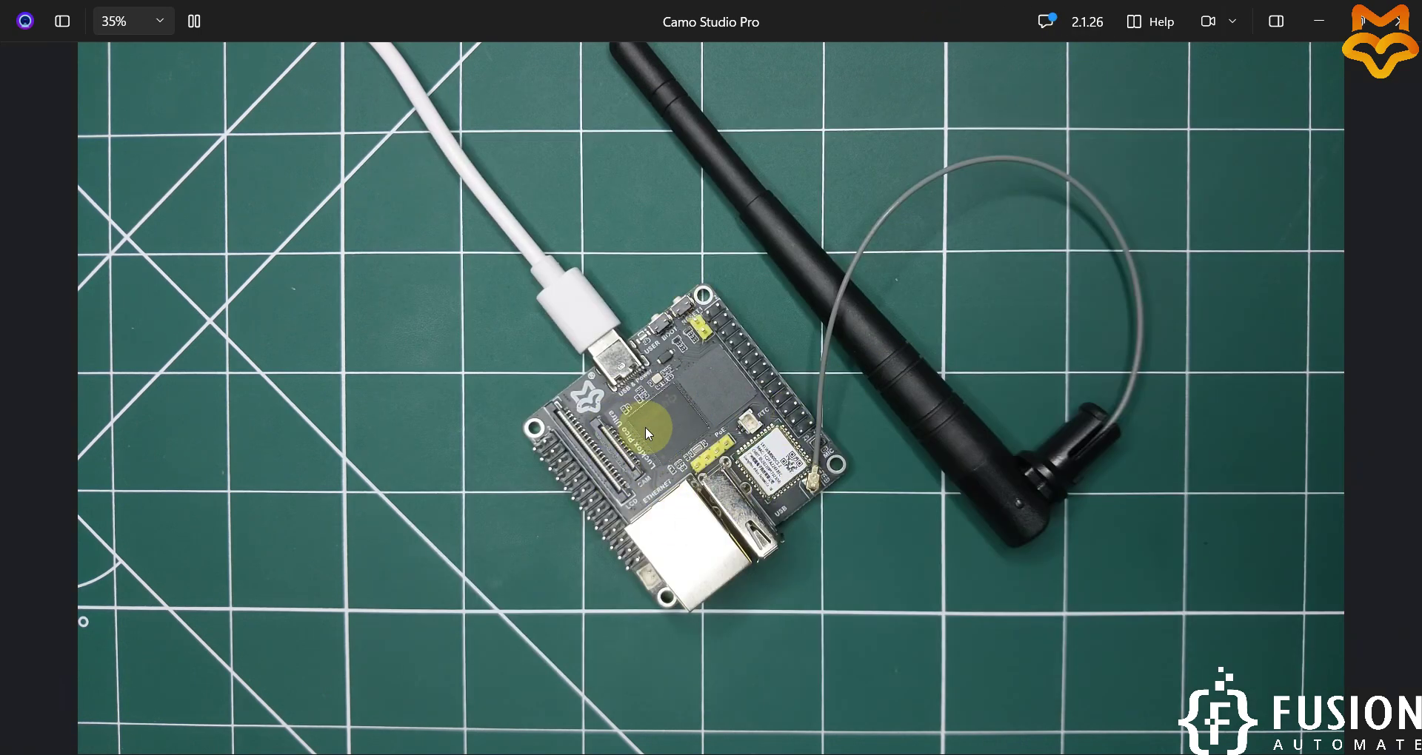
pyautogui.hotkey('alt', 'Tab')
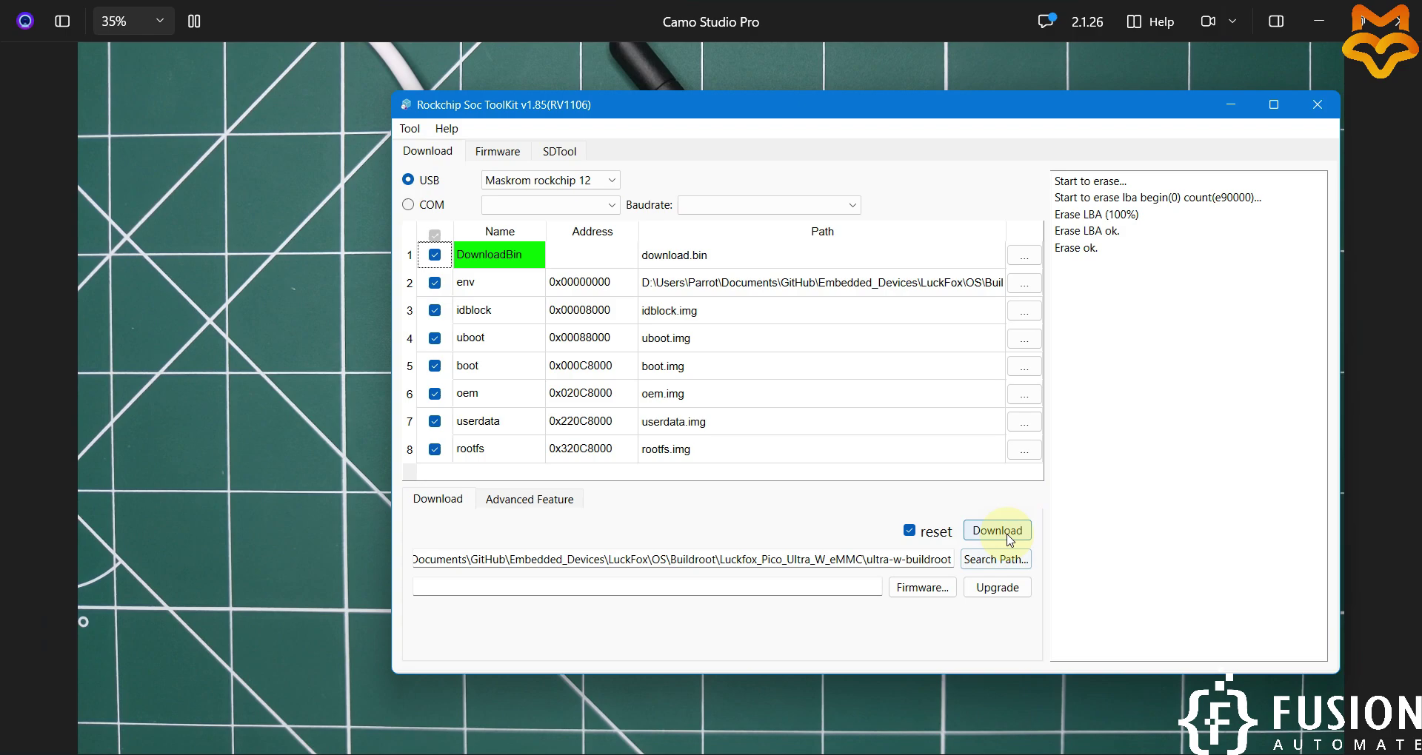
pyautogui.click(1010, 535)
pyautogui.click(1271, 106)
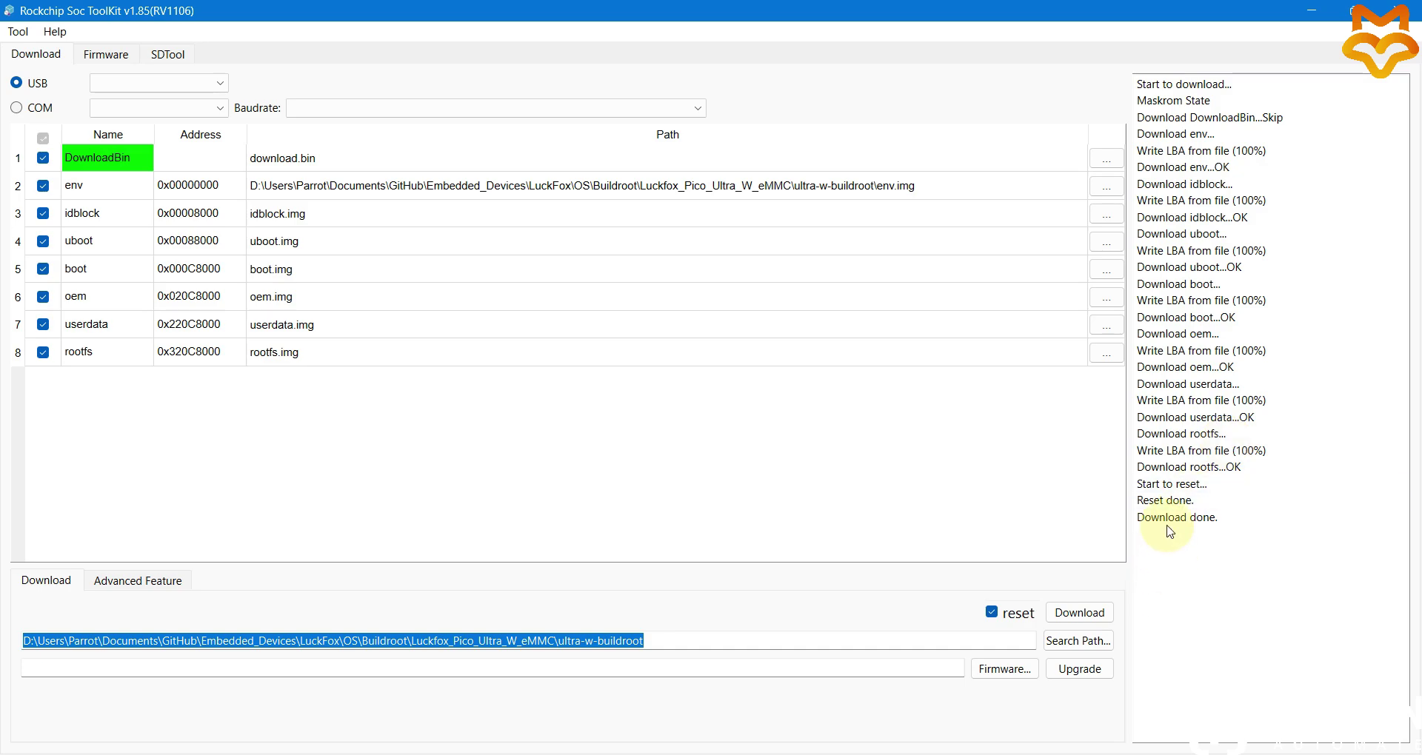
pyautogui.click(1297, 13)
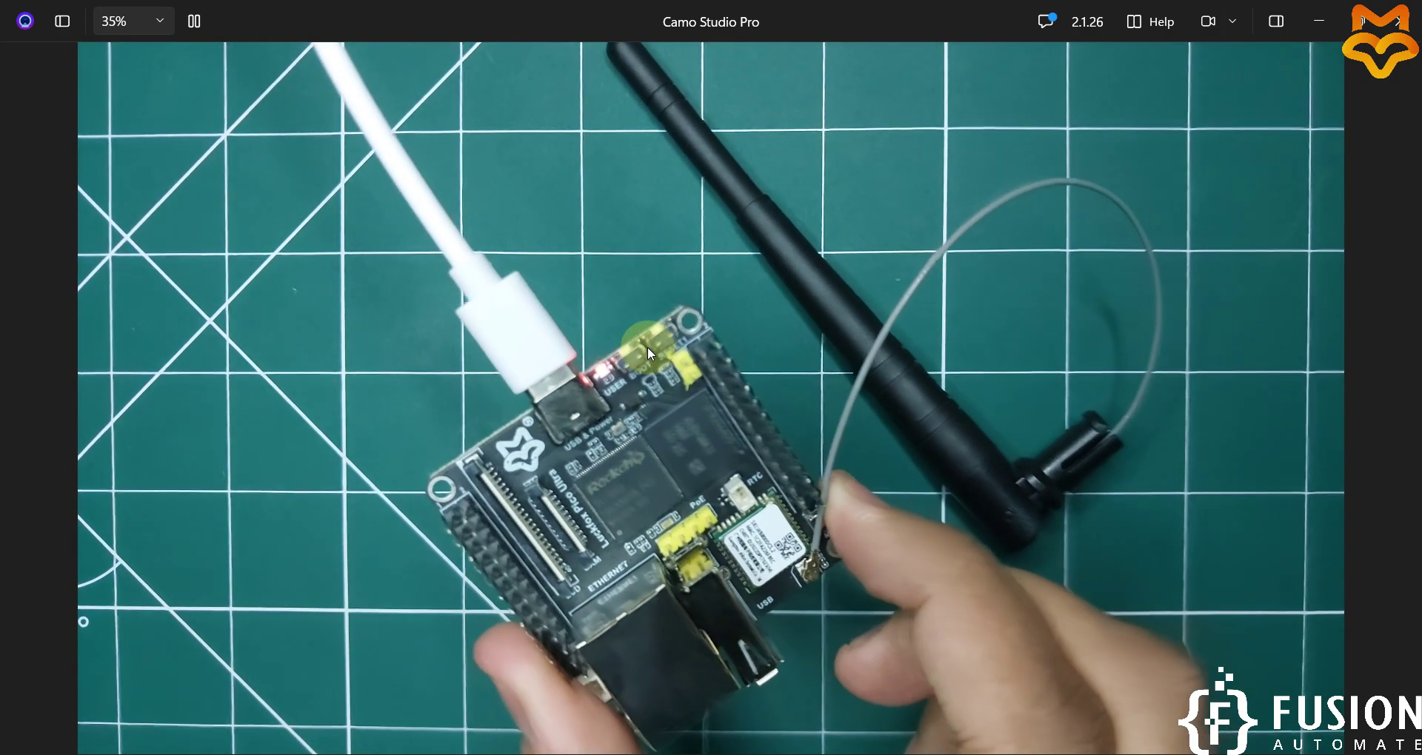
pyautogui.click(648, 348)
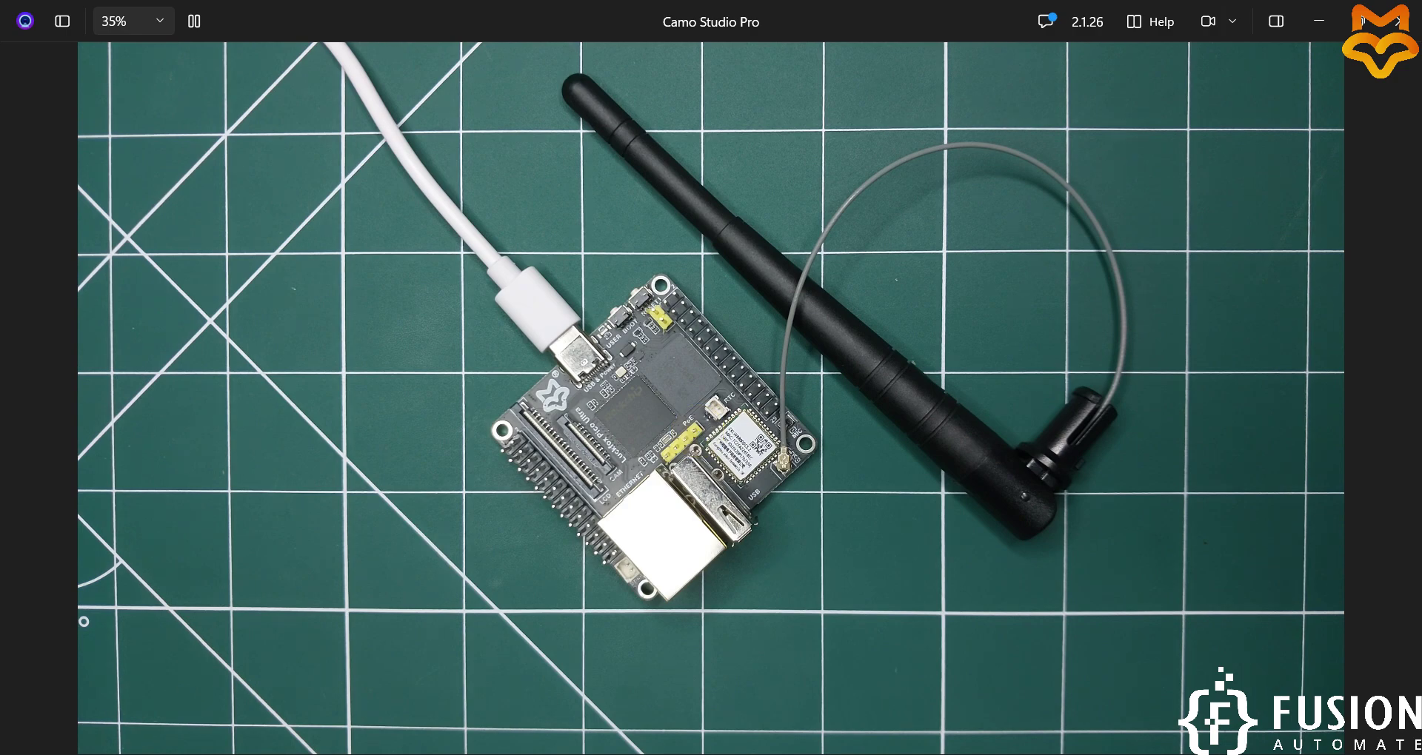
# Open the Windows Network Connections window and place it beside the board's camera view to examine the adapters
pyautogui.press('super')
pyautogui.write('view')
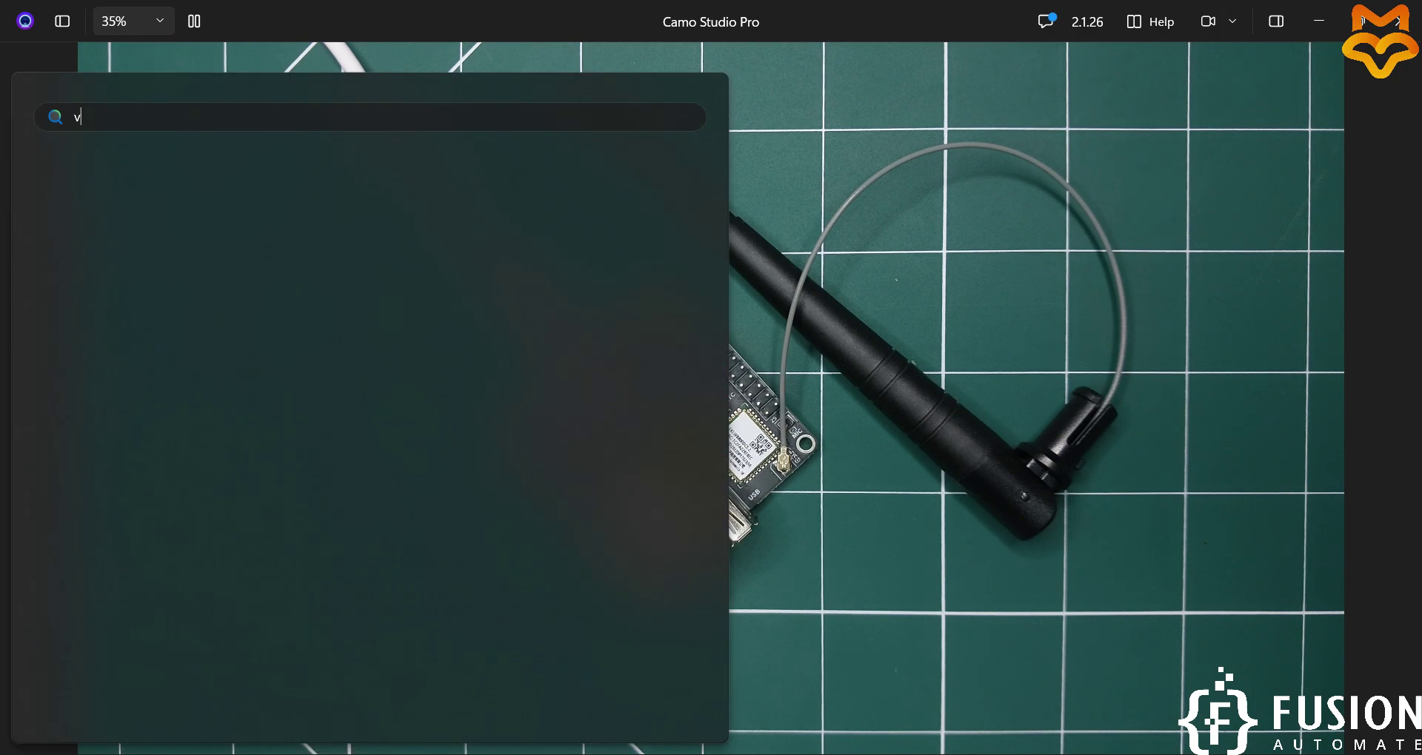
pyautogui.press('Return')
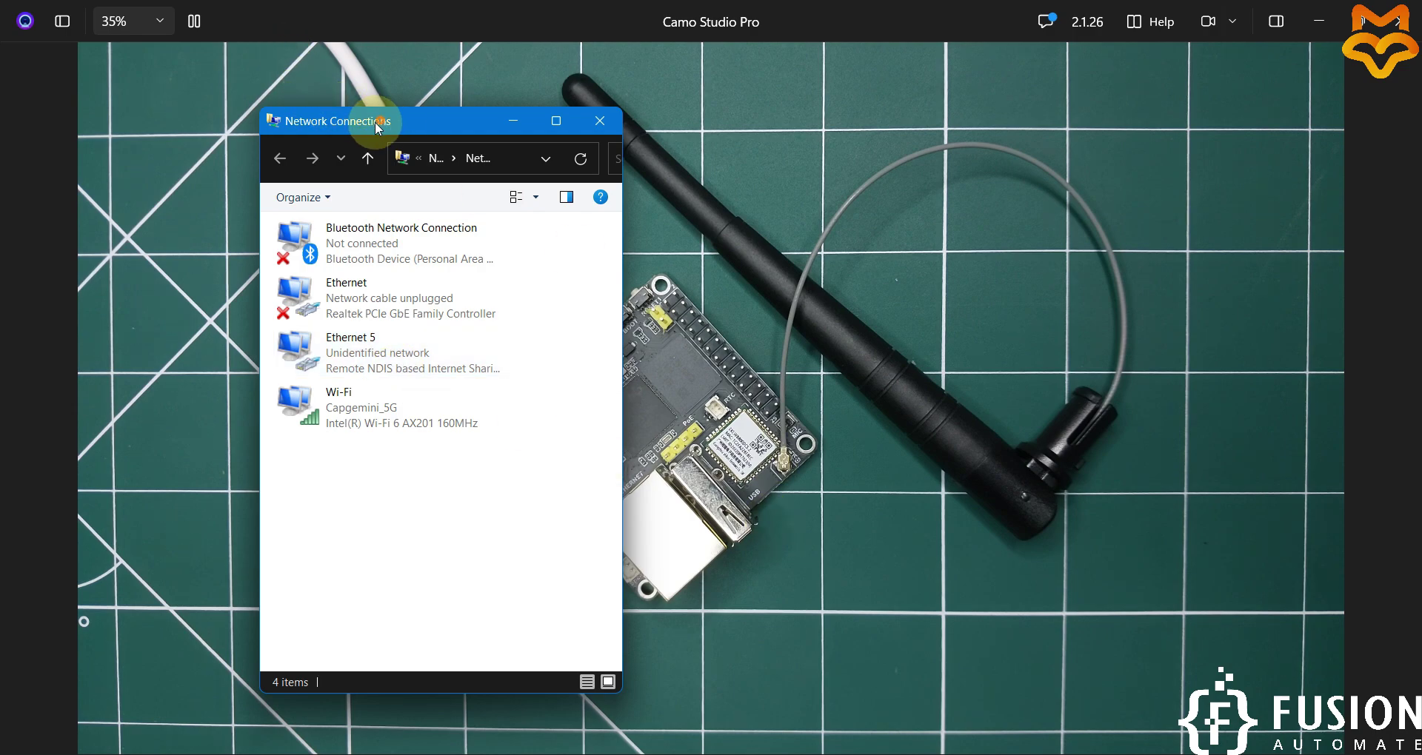
pyautogui.moveTo(375, 122); pyautogui.dragTo(213, 135)
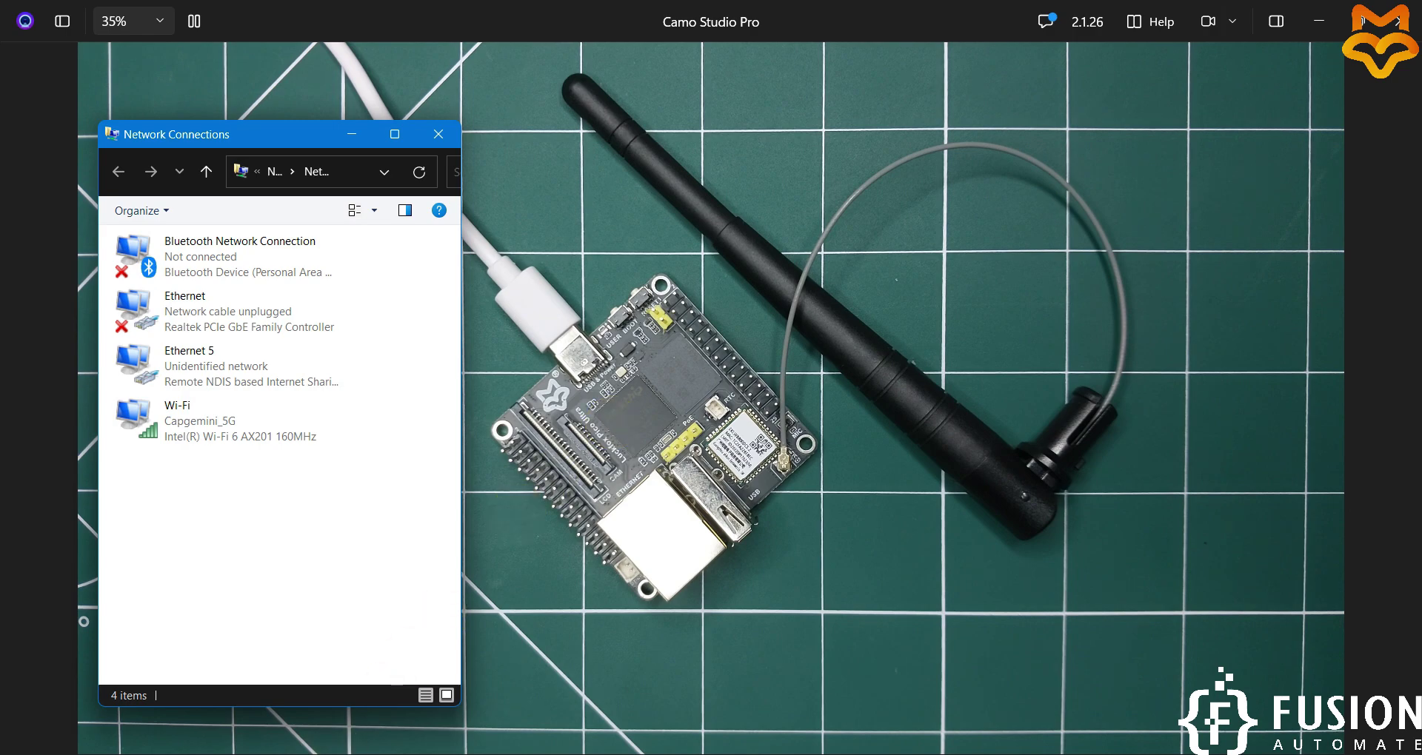
# Switch to the browser's LuckFox page and locate the Buildroot login details and SSH command in its Bash block
pyautogui.click(325, 666)
pyautogui.click(148, 21)
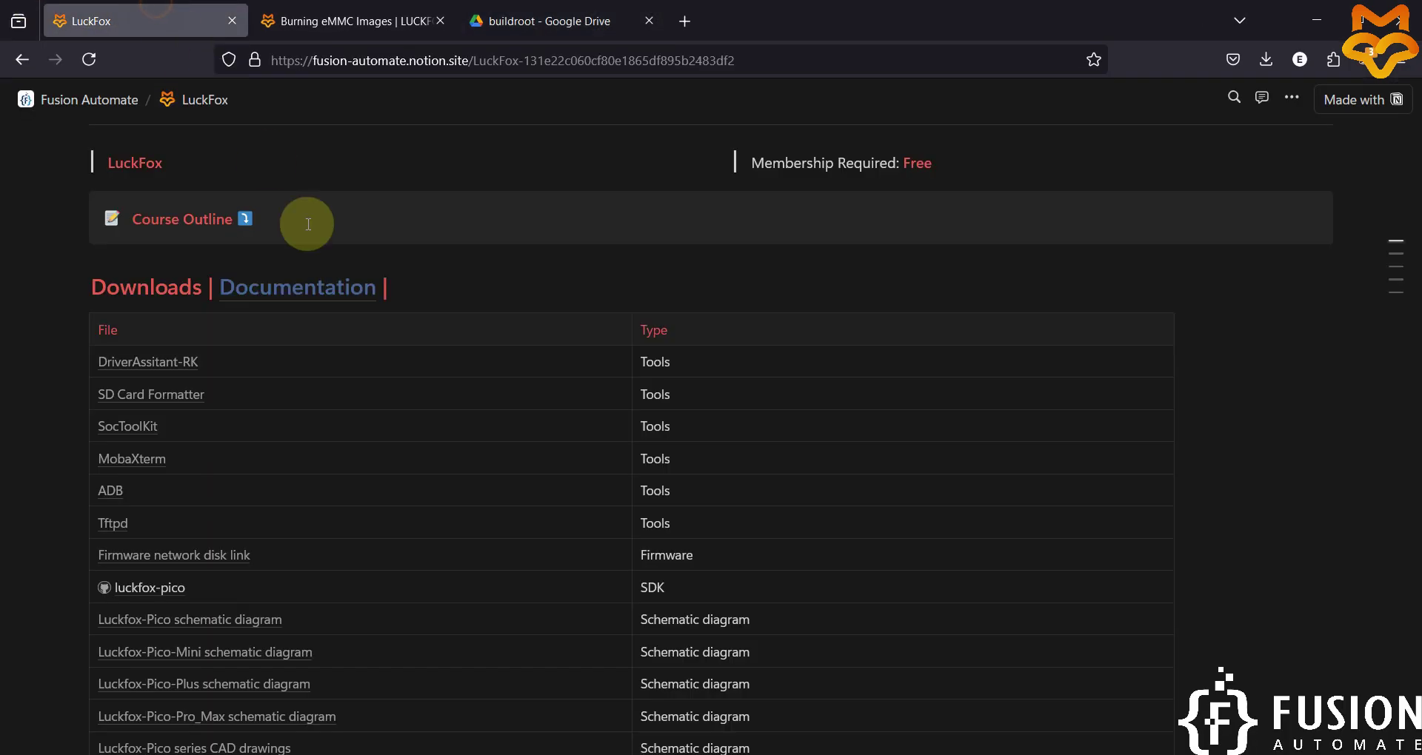
pyautogui.scroll(-10, 460, 476)
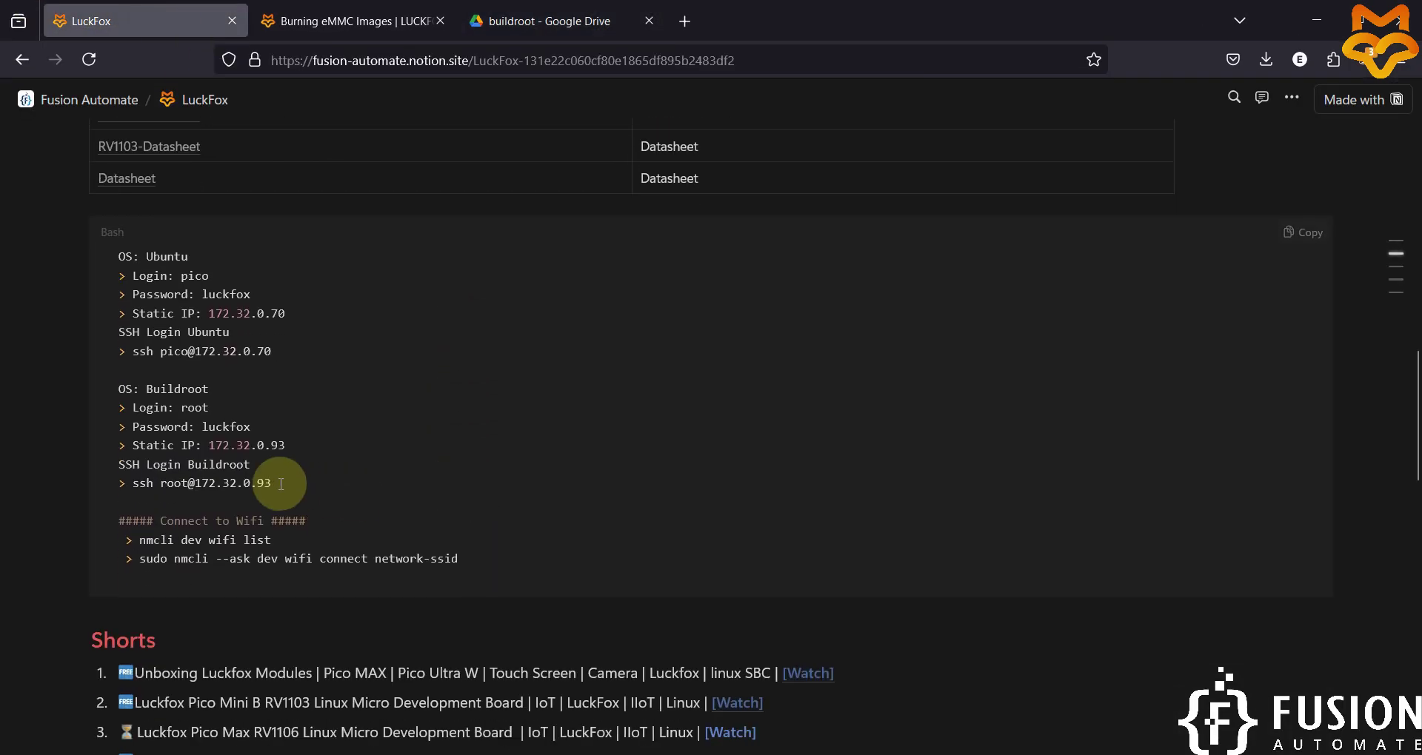
# Copy Buildroot's static IP 172.32.0.93 from the Bash block, ping it in a new Command Prompt, and move that window off the login details
pyautogui.moveTo(209, 445); pyautogui.dragTo(285, 450)
pyautogui.hotkey('ctrl', 'c')
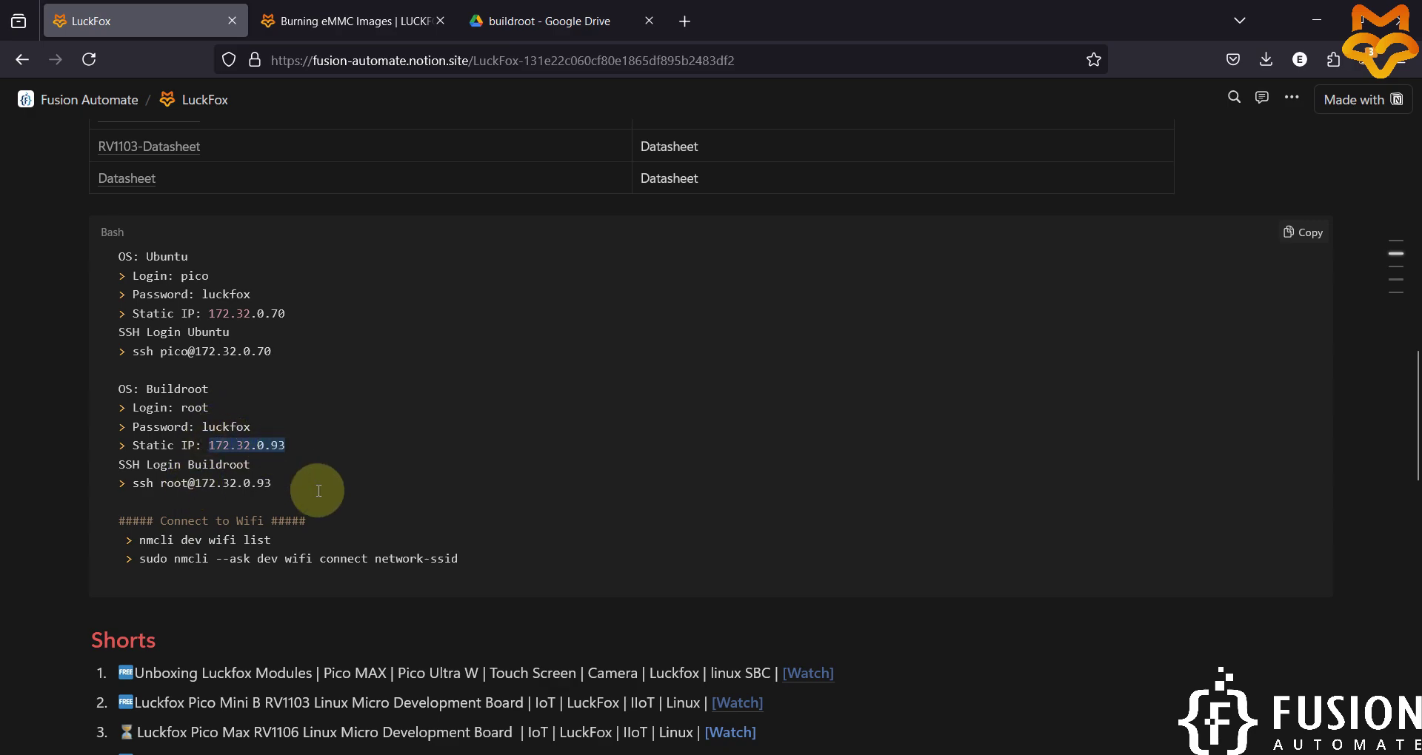
pyautogui.press('super+r')
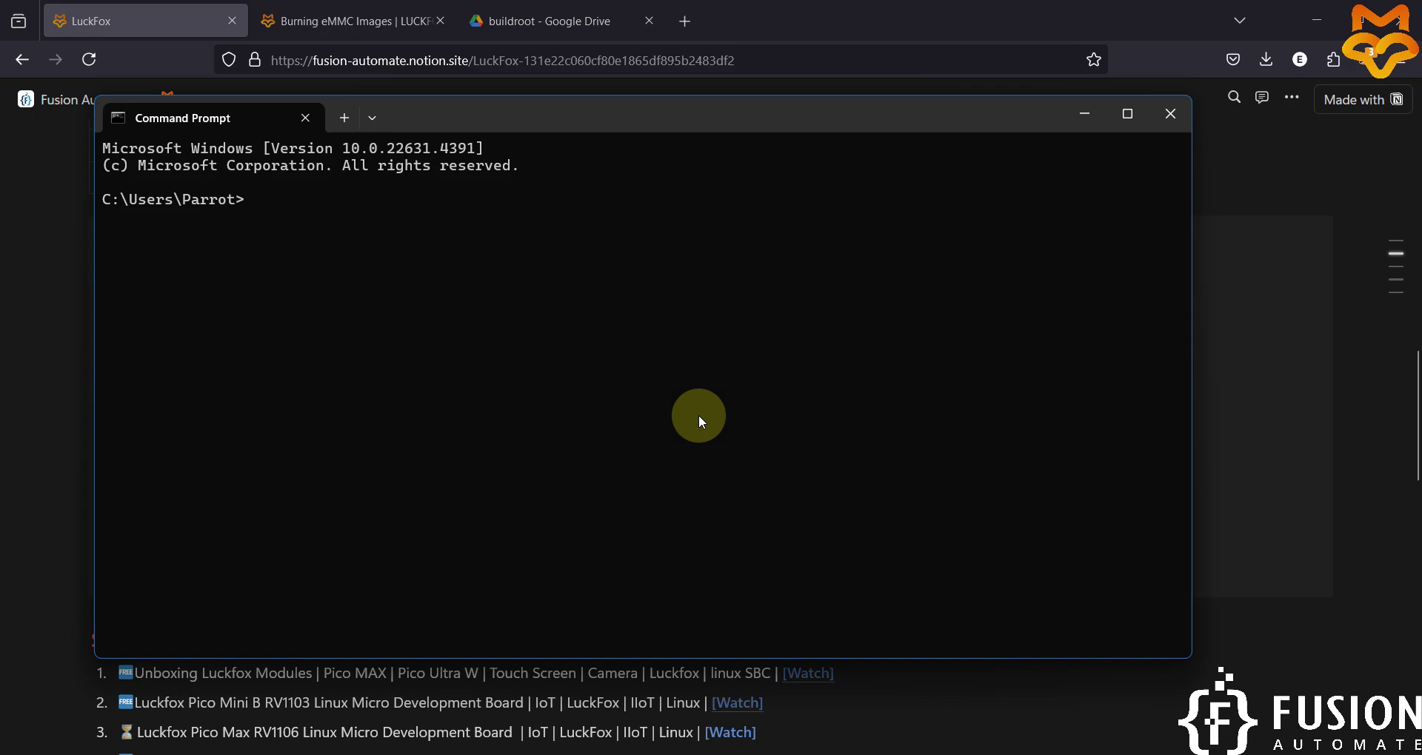
pyautogui.write('ping')
pyautogui.hotkey('ctrl', 'v')
pyautogui.press('Return')
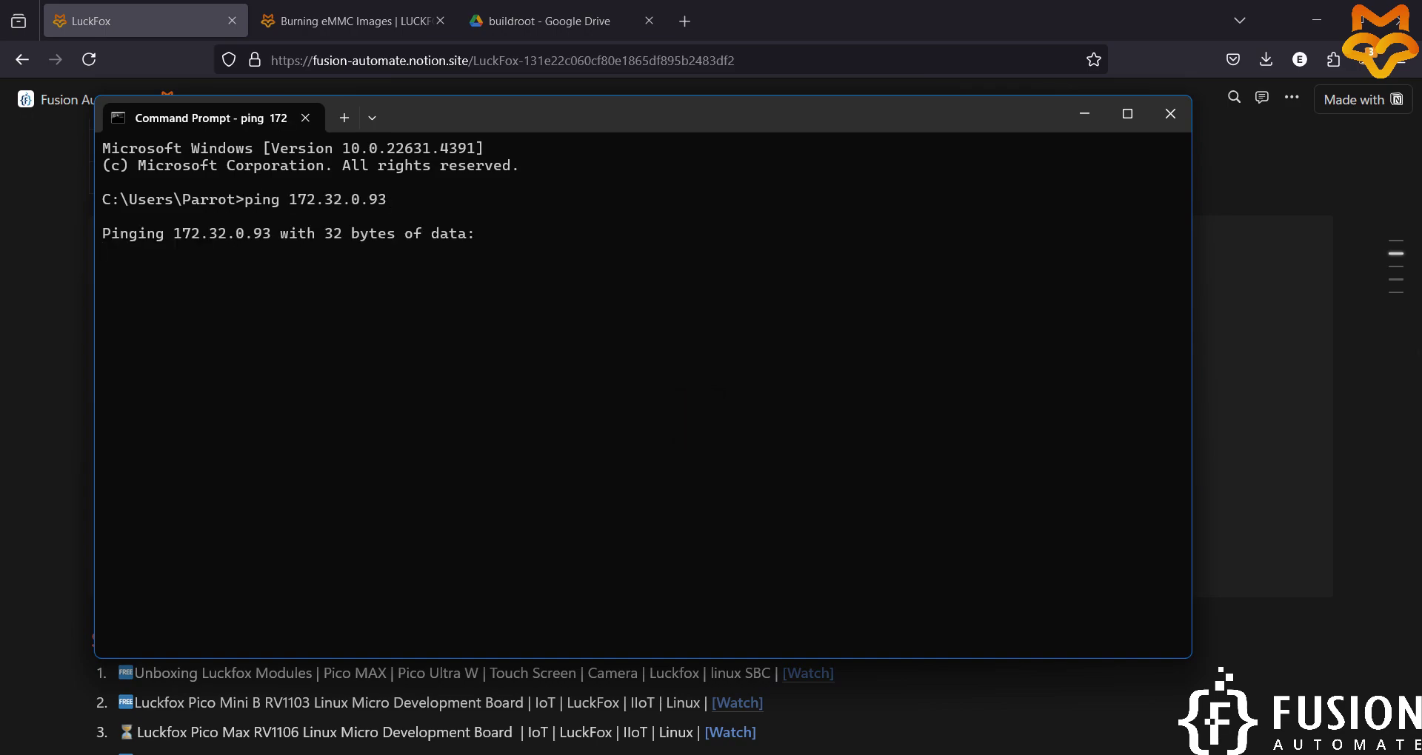
pyautogui.moveTo(770, 121); pyautogui.dragTo(1138, 224)
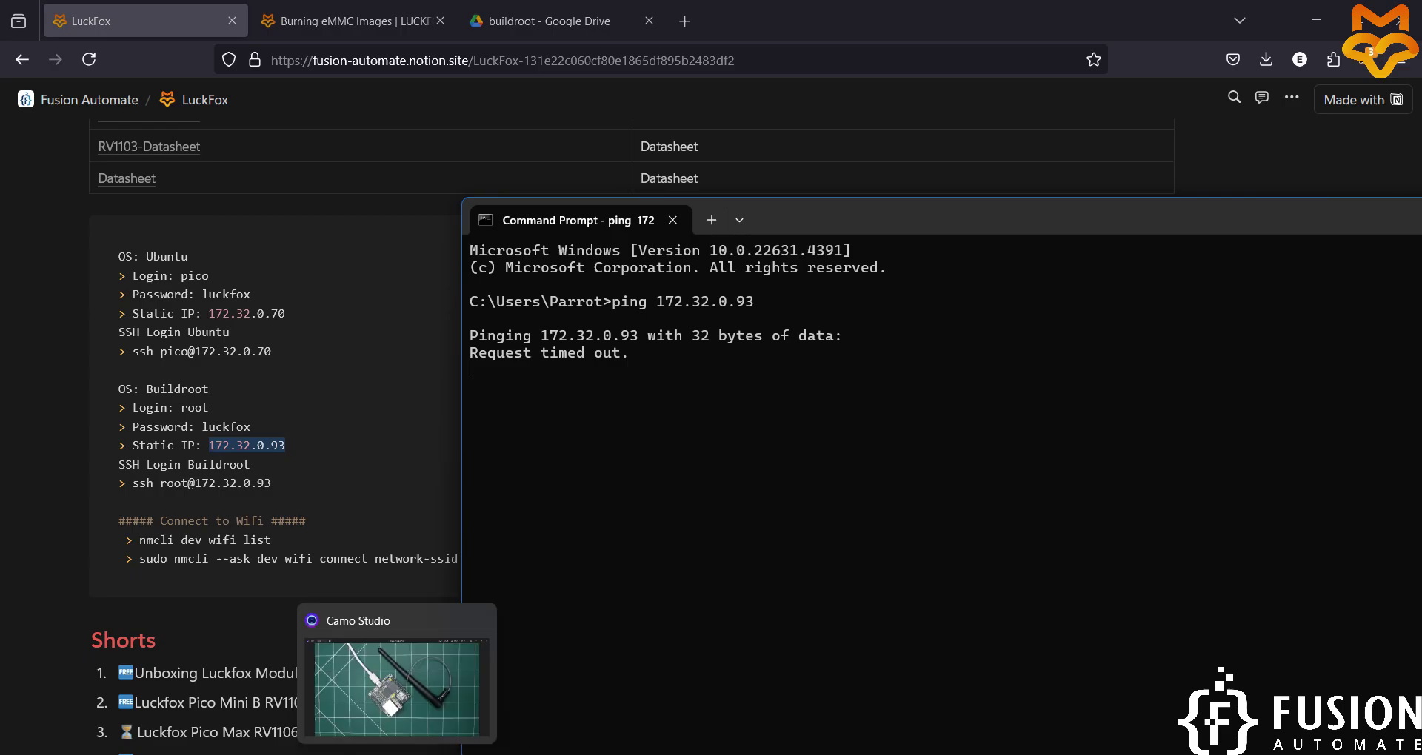
# Bring up the board's camera view behind the Command Prompt and stop the running ping
pyautogui.click(397, 749)
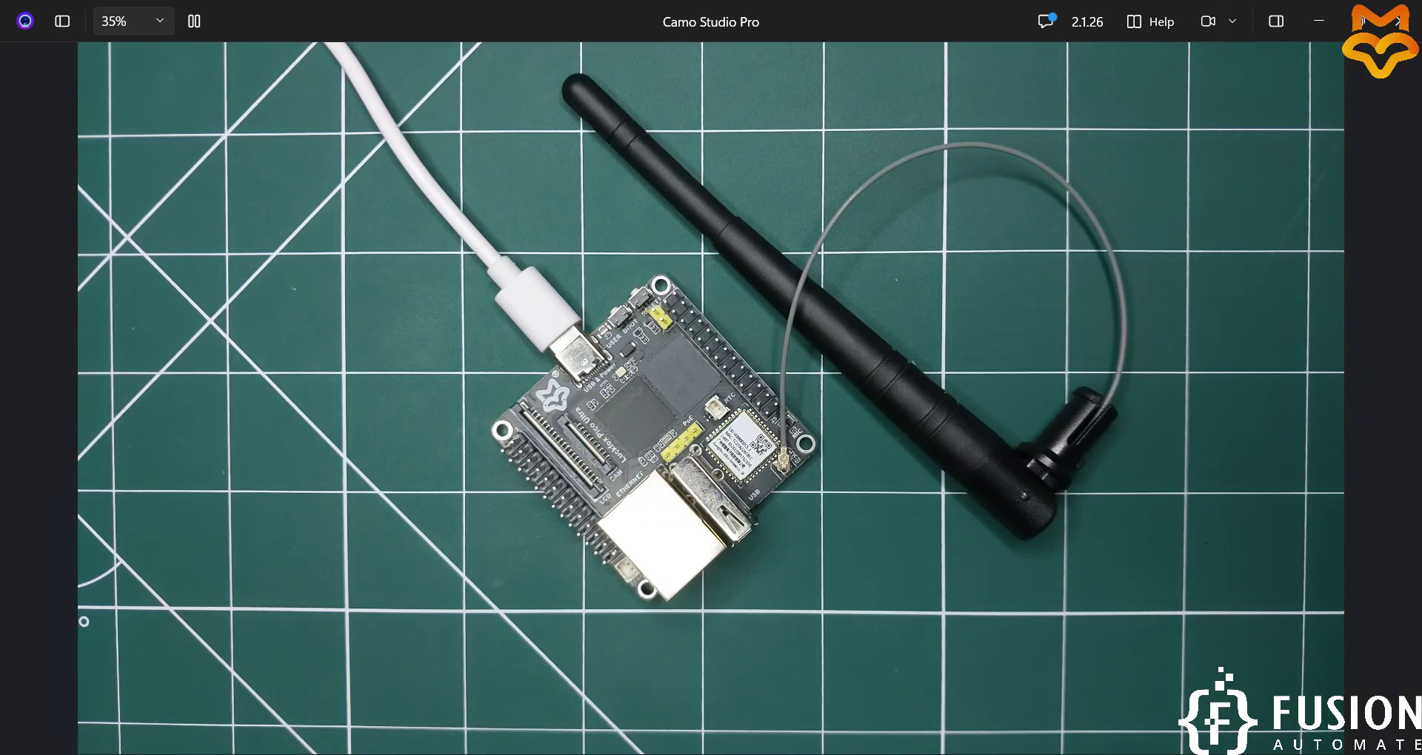
pyautogui.hotkey('alt', 'Tab')
pyautogui.hotkey('ctrl', 'c')
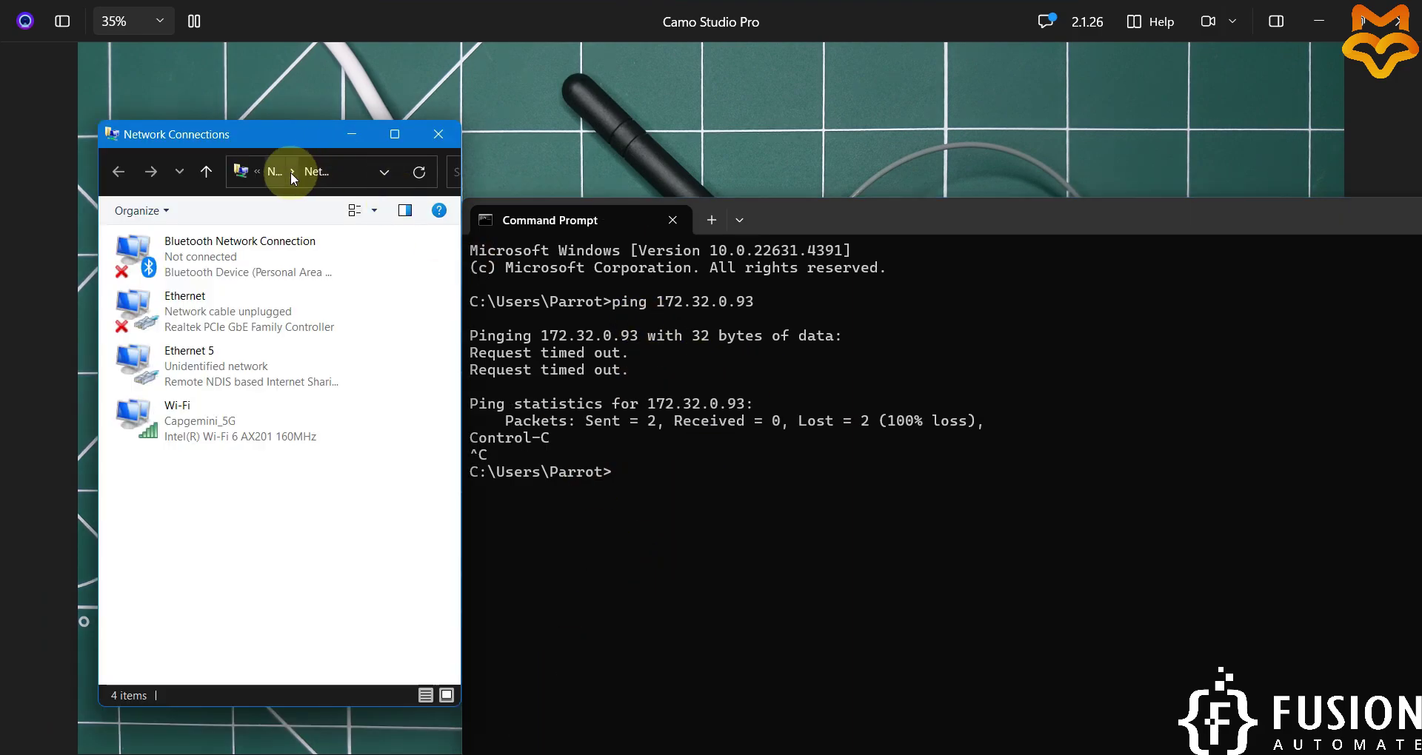
# Bring the Network Connections window forward over the Command Prompt and select the Ethernet 5 Remote NDIS adapter
pyautogui.moveTo(265, 134); pyautogui.dragTo(462, 103)
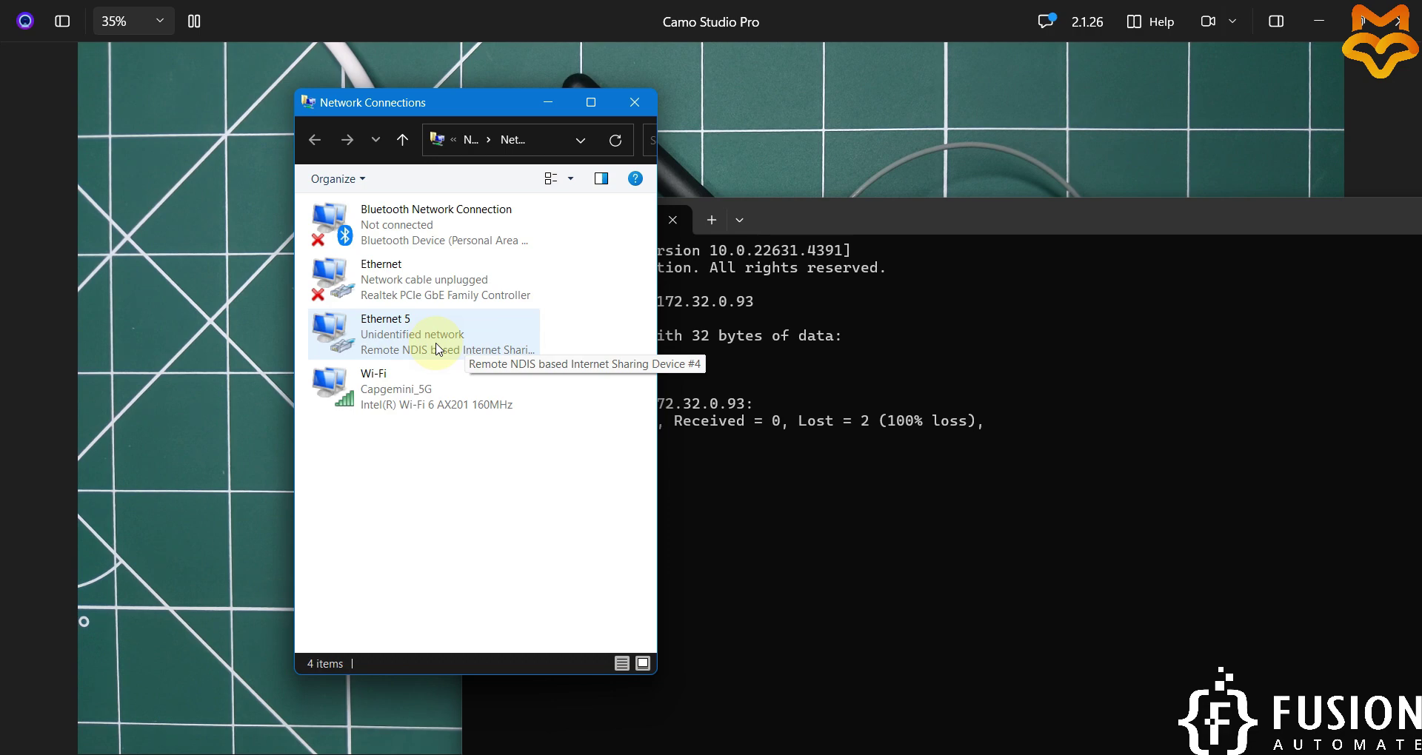
pyautogui.click(416, 330)
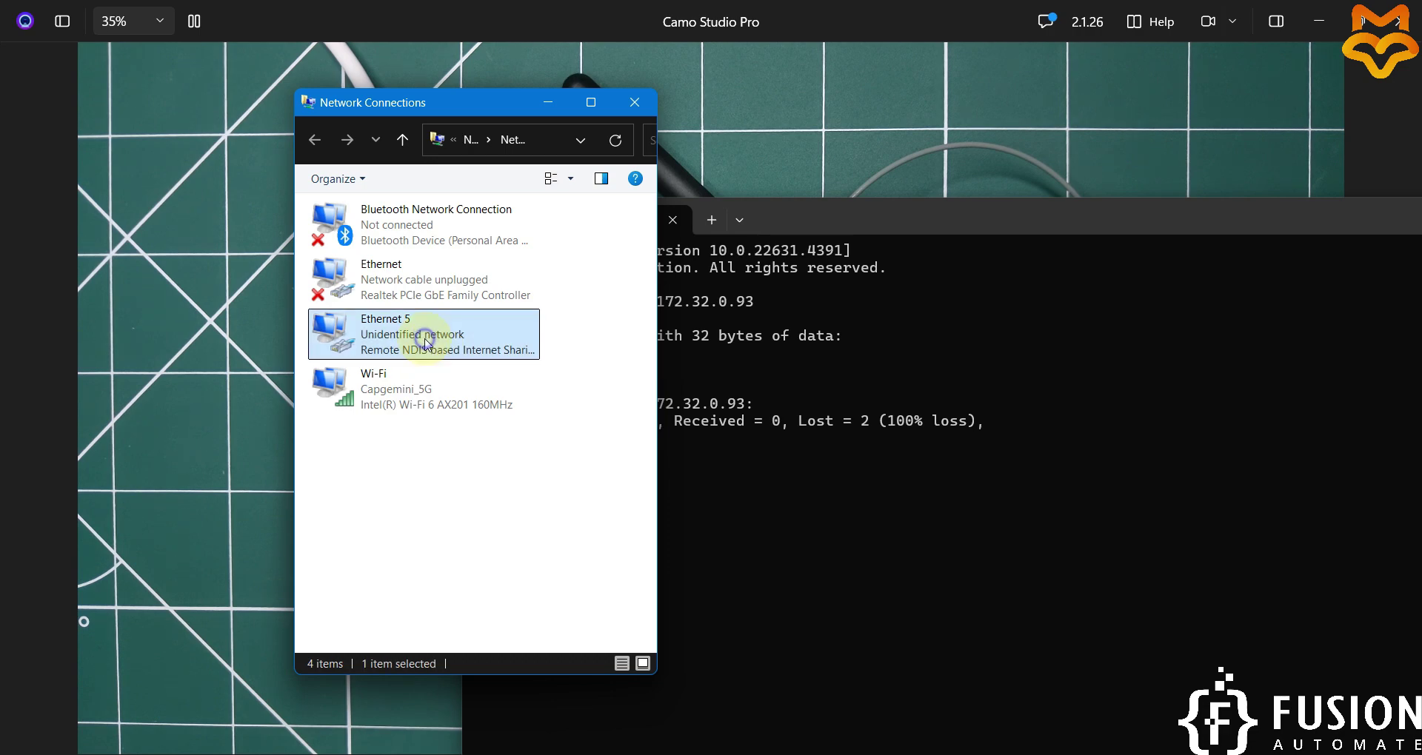